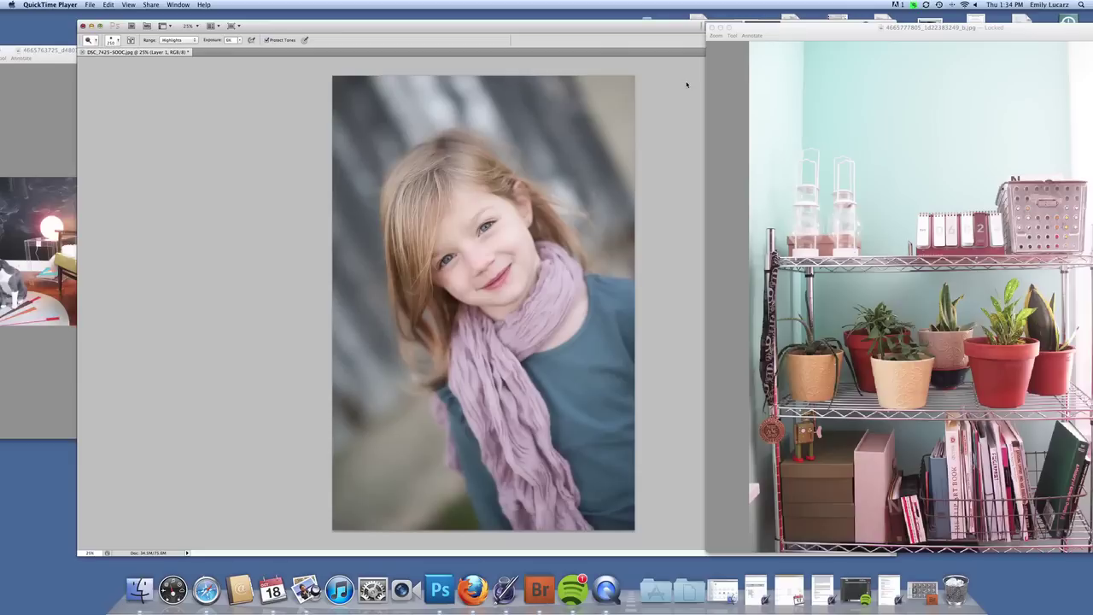
Step: Bring Photoshop with the girl's portrait to the front and move the panel dock further right
left_click(683, 82)
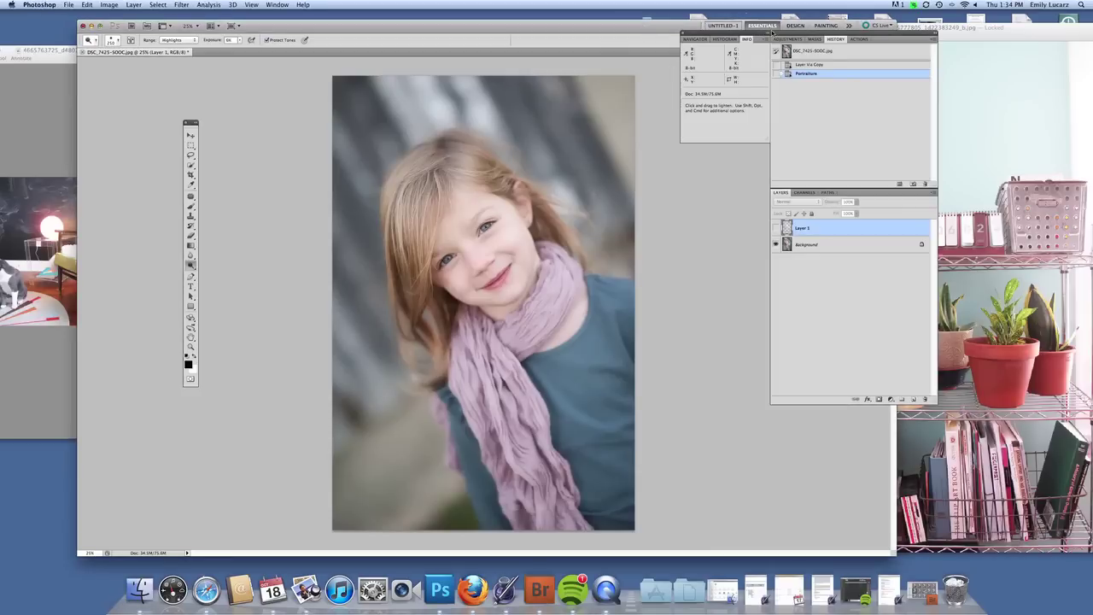
left_click_drag(782, 35, 862, 26)
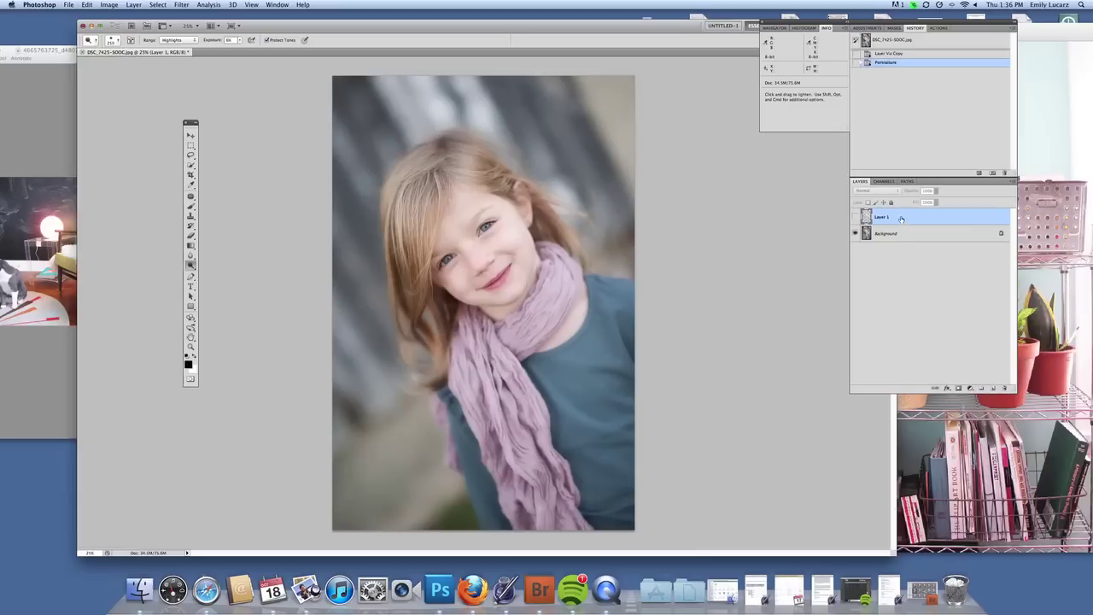
Step: Toggle Layer 1's visibility on, off and on again to compare the softened skin with the original
left_click_drag(887, 222, 846, 226)
left_click(855, 217)
left_click(855, 219)
left_click(855, 220)
Step: Add a layer mask to Layer 1 and set up a black brush at reduced opacity
left_click(957, 389)
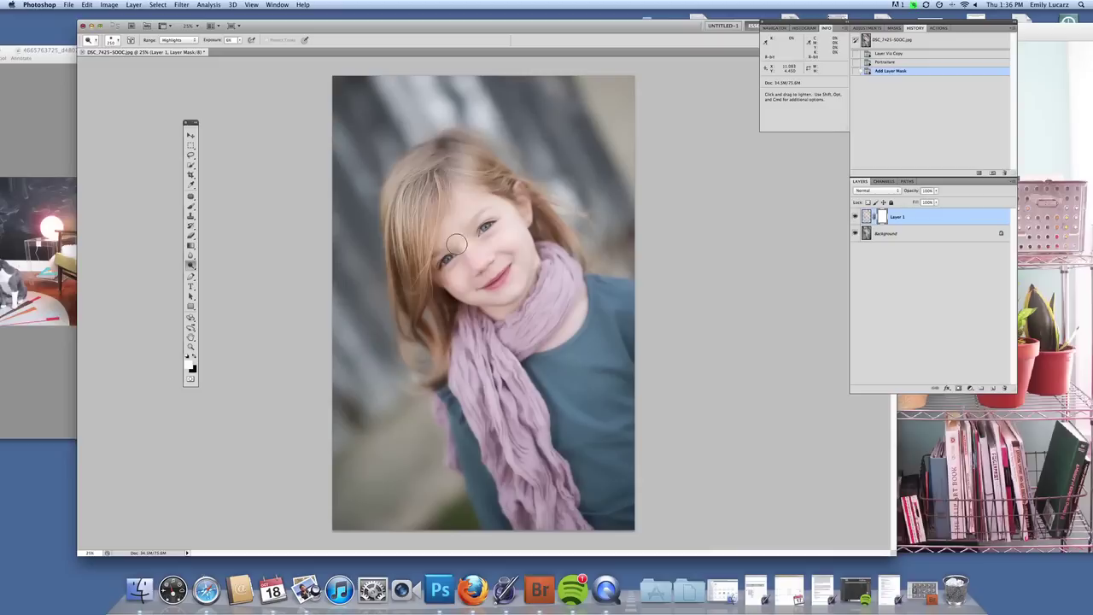
left_click(865, 217)
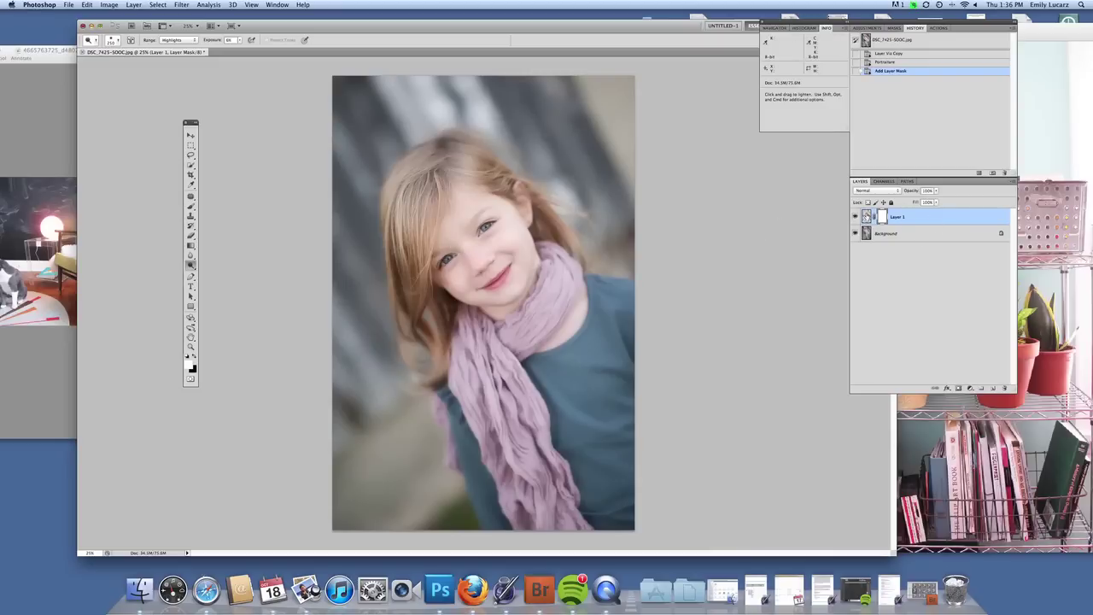
left_click(195, 357)
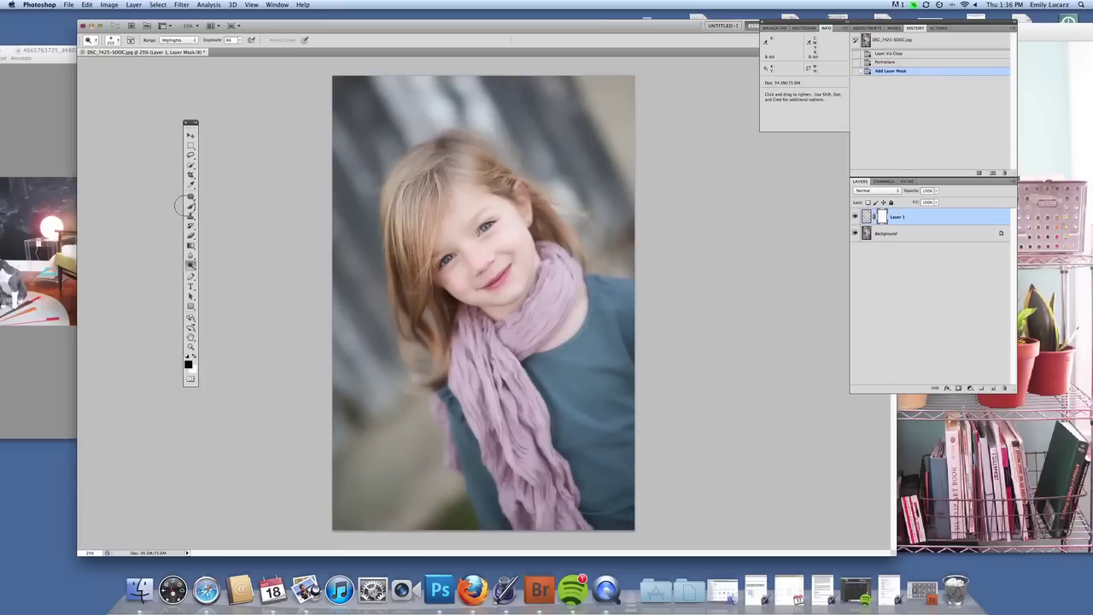
left_click(192, 207)
left_click(192, 208)
left_click_drag(245, 40, 158, 126)
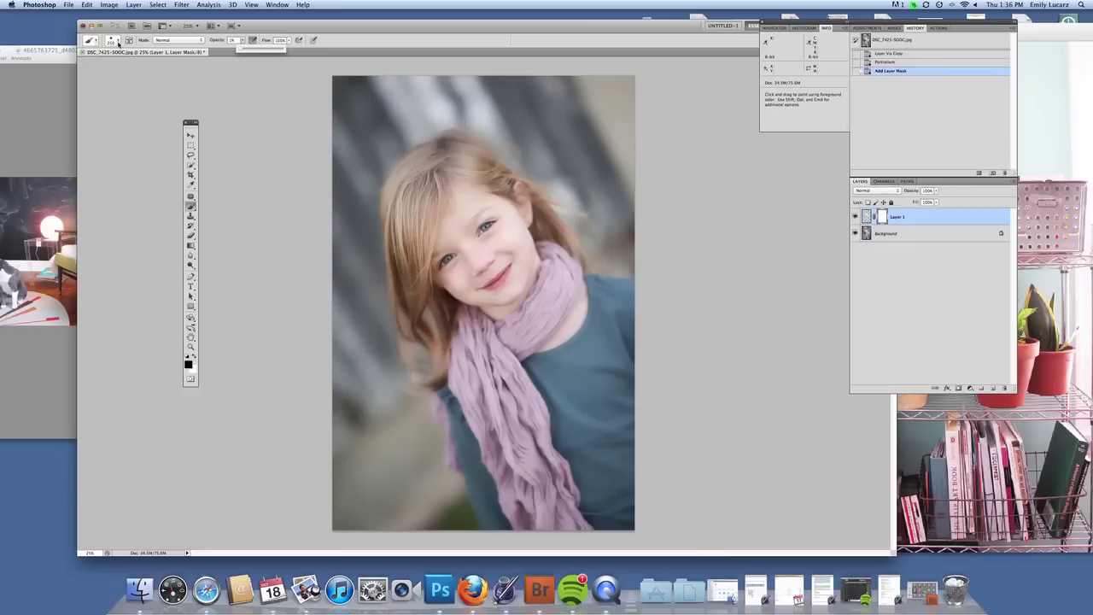
left_click(495, 239)
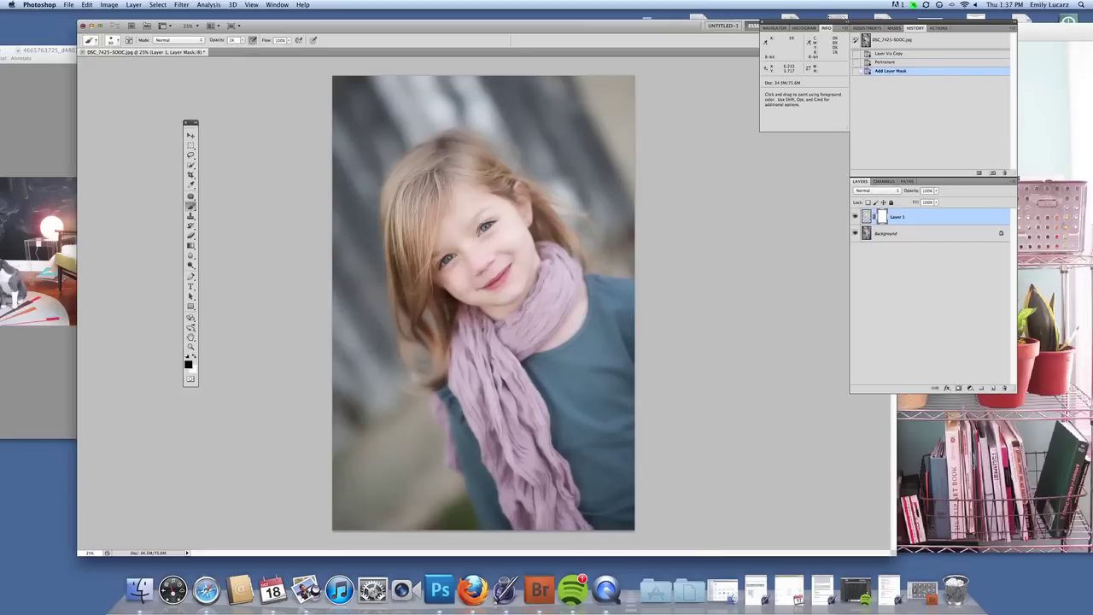
Step: Paint the mask over the face and cheek, then at full opacity over both eyes
left_click_drag(491, 227, 447, 258)
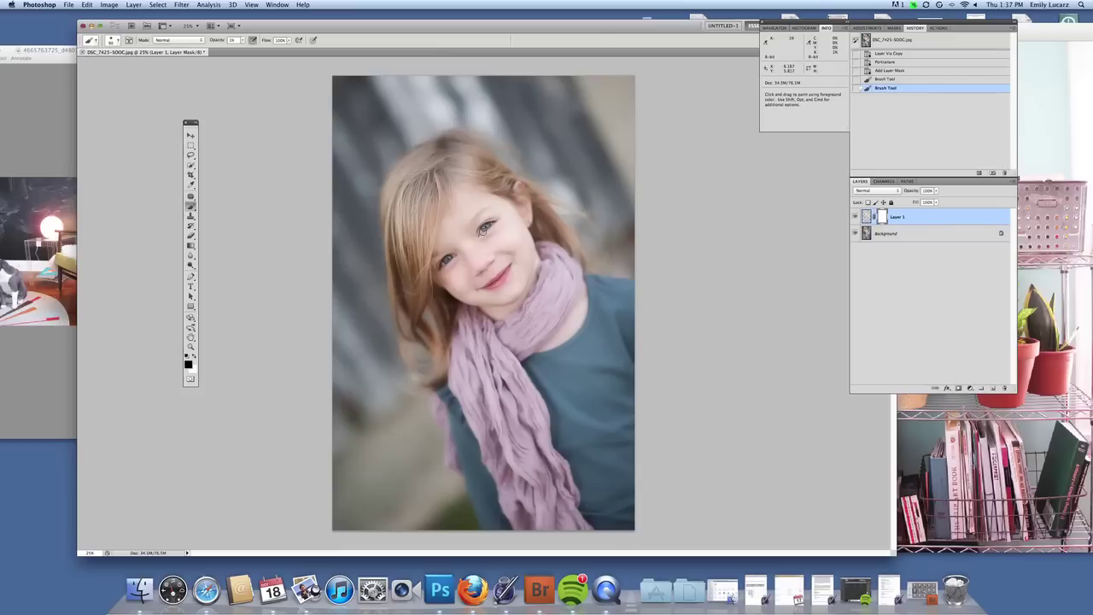
left_click(498, 274)
left_click(509, 266)
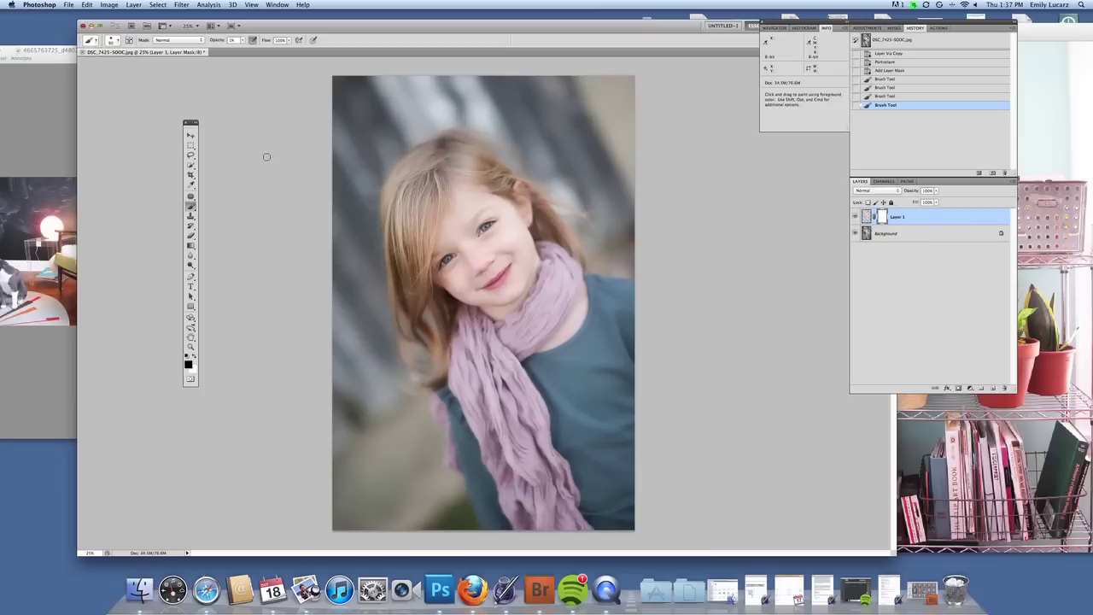
left_click(244, 40)
left_click_drag(242, 50, 291, 51)
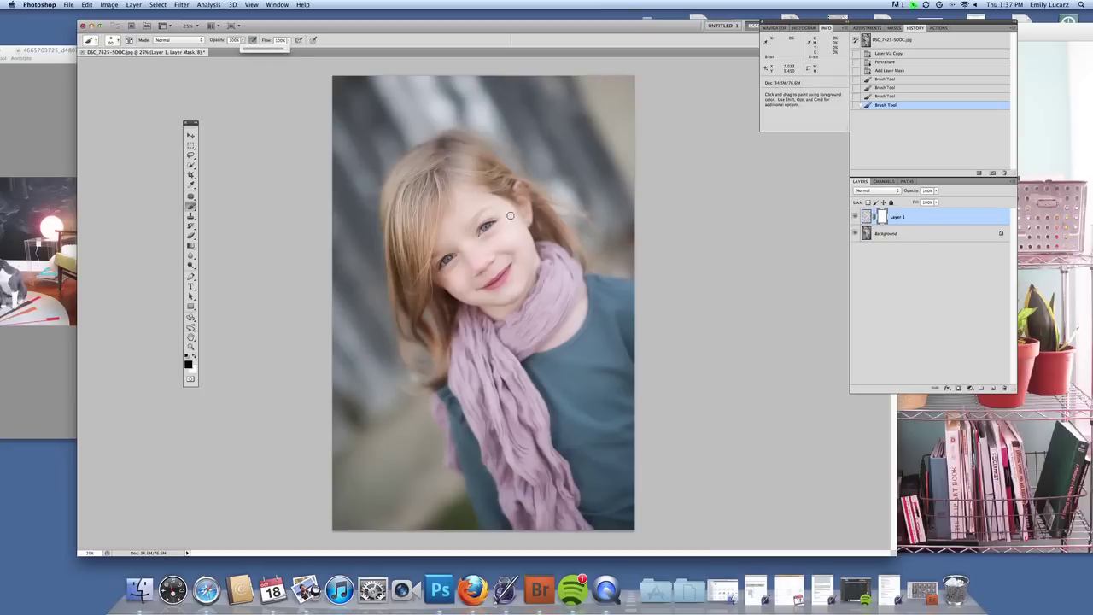
left_click(485, 224)
left_click(485, 226)
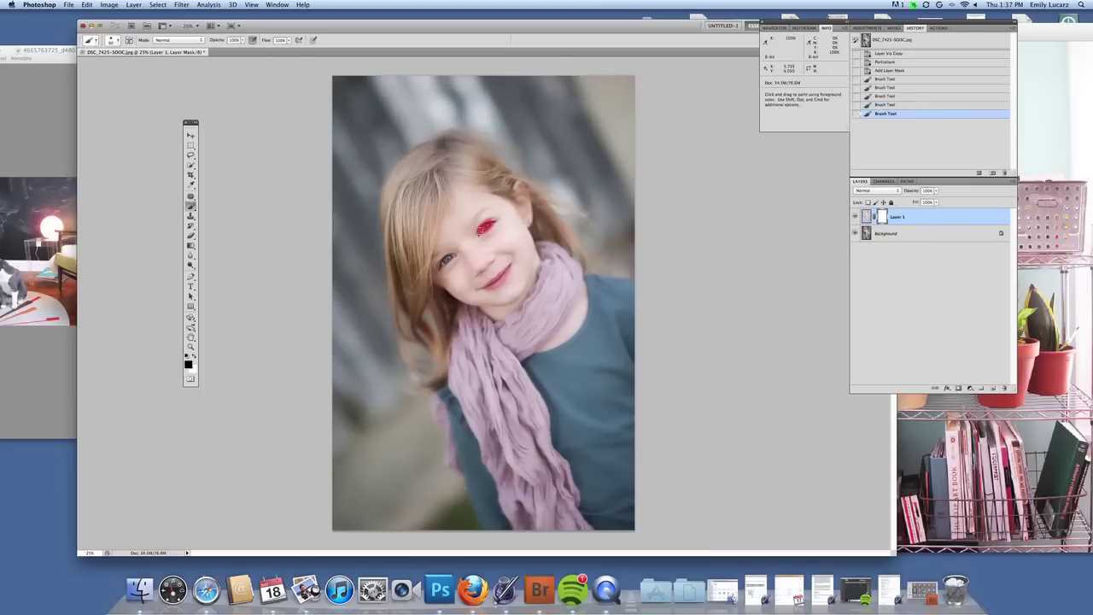
mouse_move(439, 268)
left_mouse_down()
mouse_move(451, 258)
mouse_move(439, 266)
mouse_move(505, 273)
mouse_move(496, 288)
mouse_move(505, 256)
left_mouse_up()
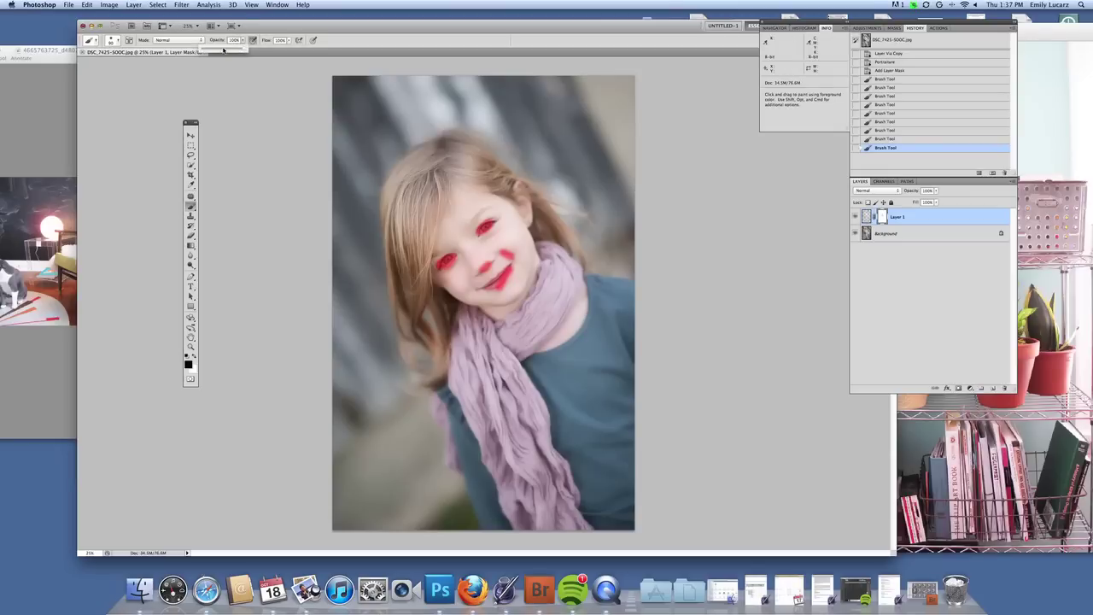
Step: At 44% brush opacity, mask the forehead, hair and scarf, then hide the red overlay
left_click_drag(223, 48, 221, 48)
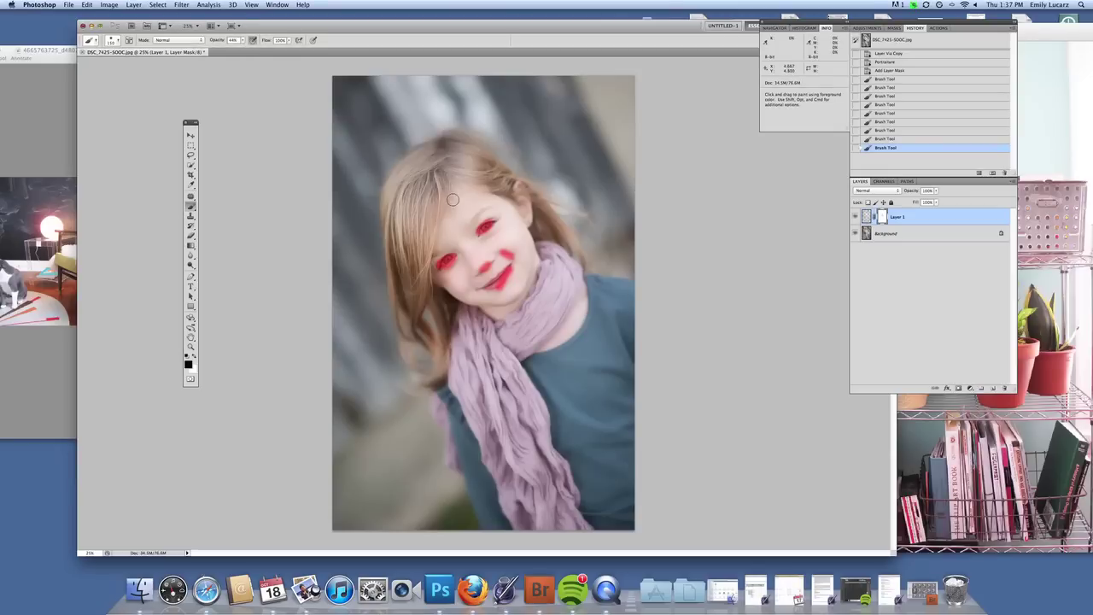
mouse_move(464, 188)
left_mouse_down()
mouse_move(480, 177)
mouse_move(431, 205)
mouse_move(401, 260)
left_mouse_up()
left_click_drag(412, 197, 397, 257)
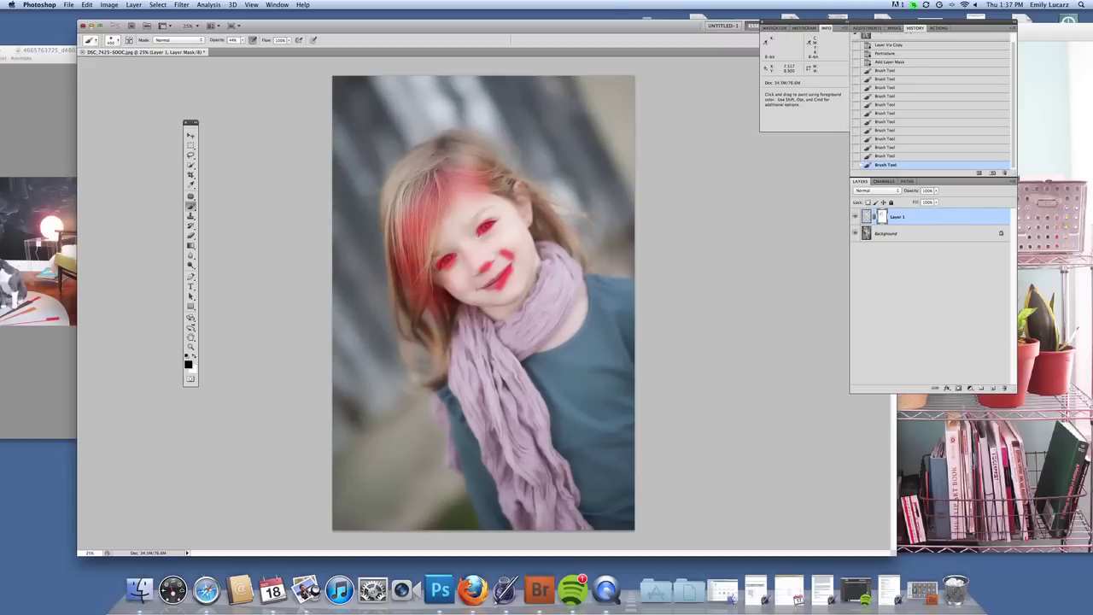
left_click_drag(512, 300, 536, 332)
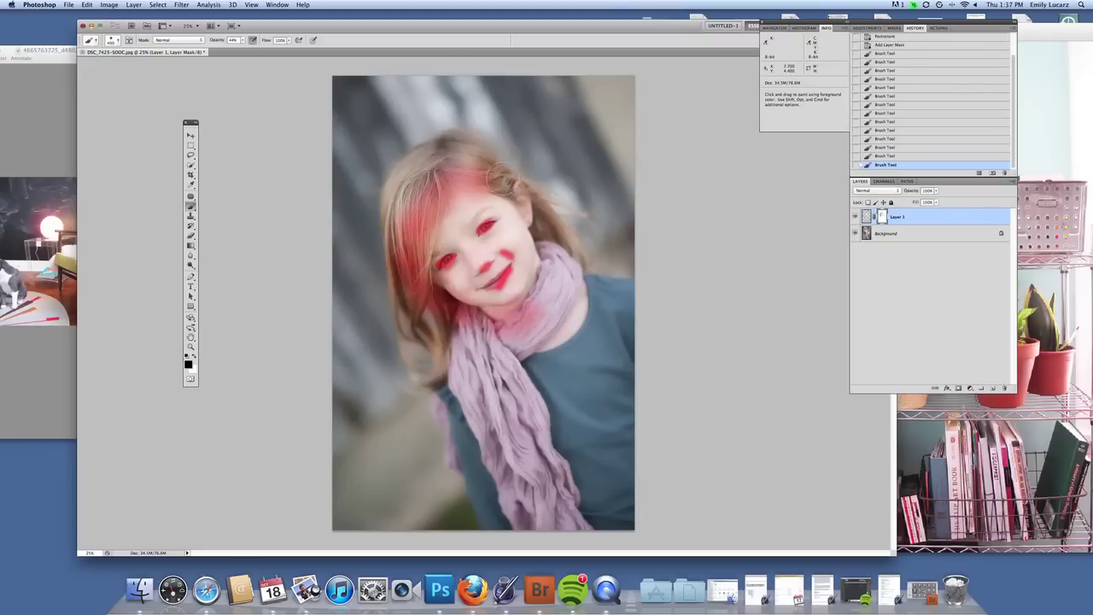
mouse_move(565, 275)
left_mouse_down()
mouse_move(547, 299)
mouse_move(534, 291)
mouse_move(521, 329)
left_mouse_up()
left_click_drag(563, 224, 555, 248)
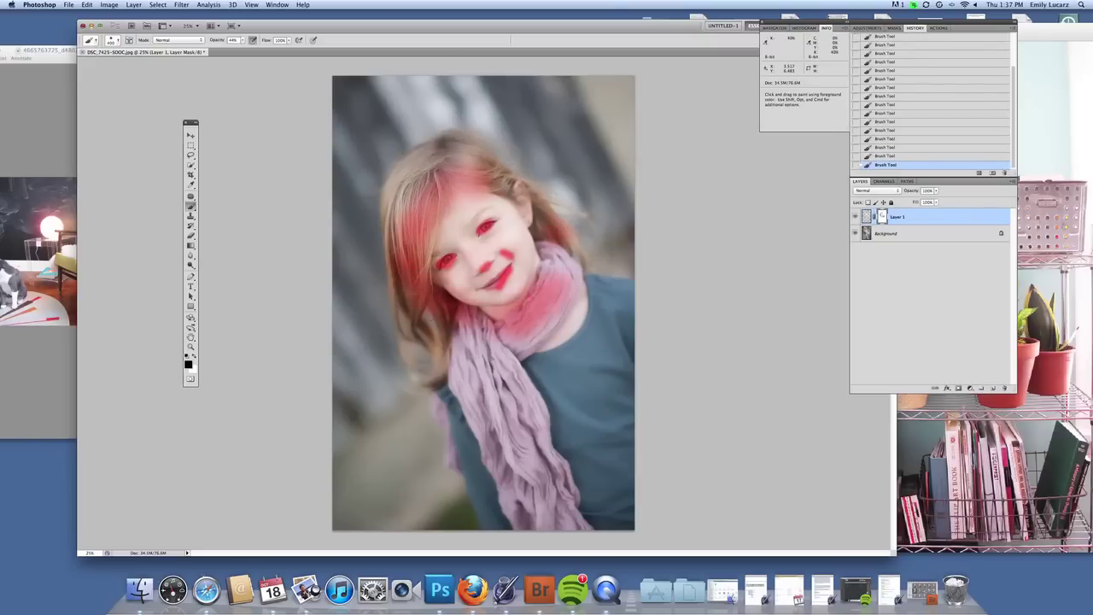
left_click_drag(541, 175, 551, 217)
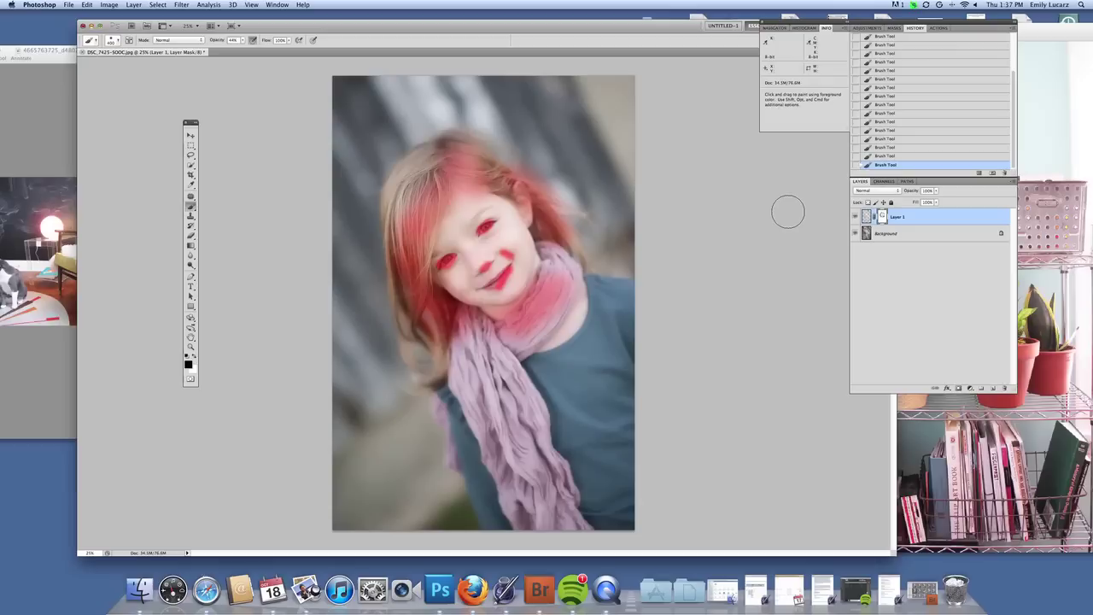
key("backslash")
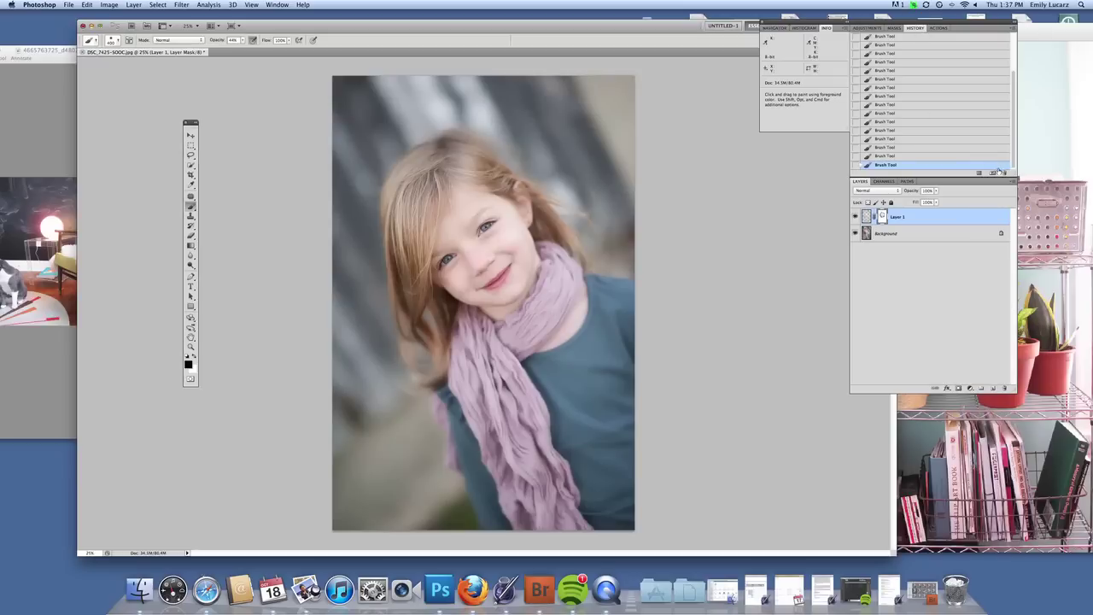
Step: Compare against Snapshot 1, return to the latest Brush state, and flatten the image
scroll(933, 111, "up", 5)
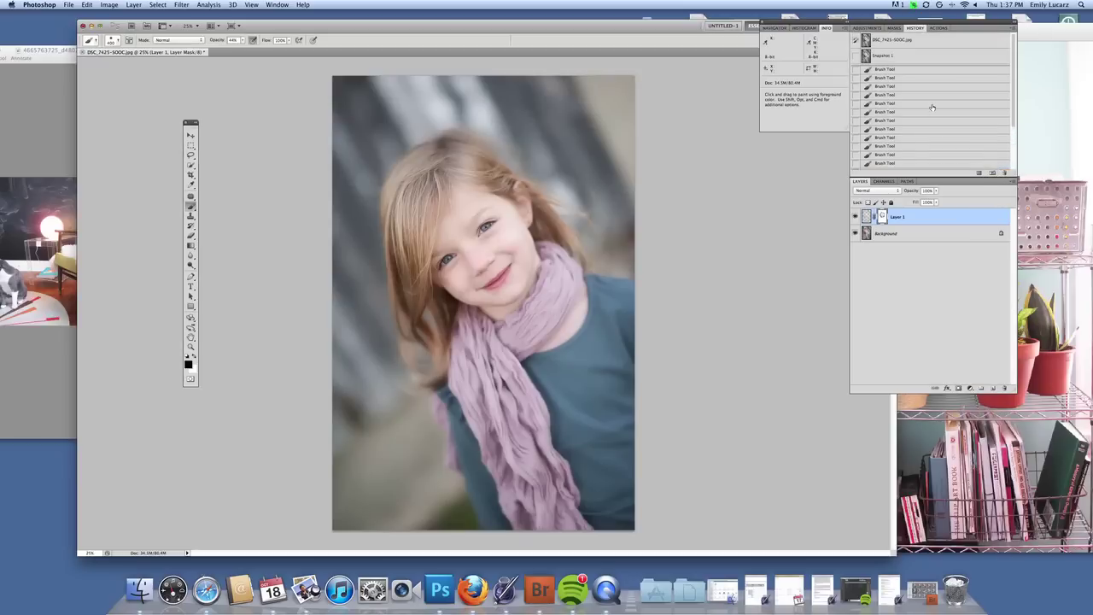
left_click(915, 57)
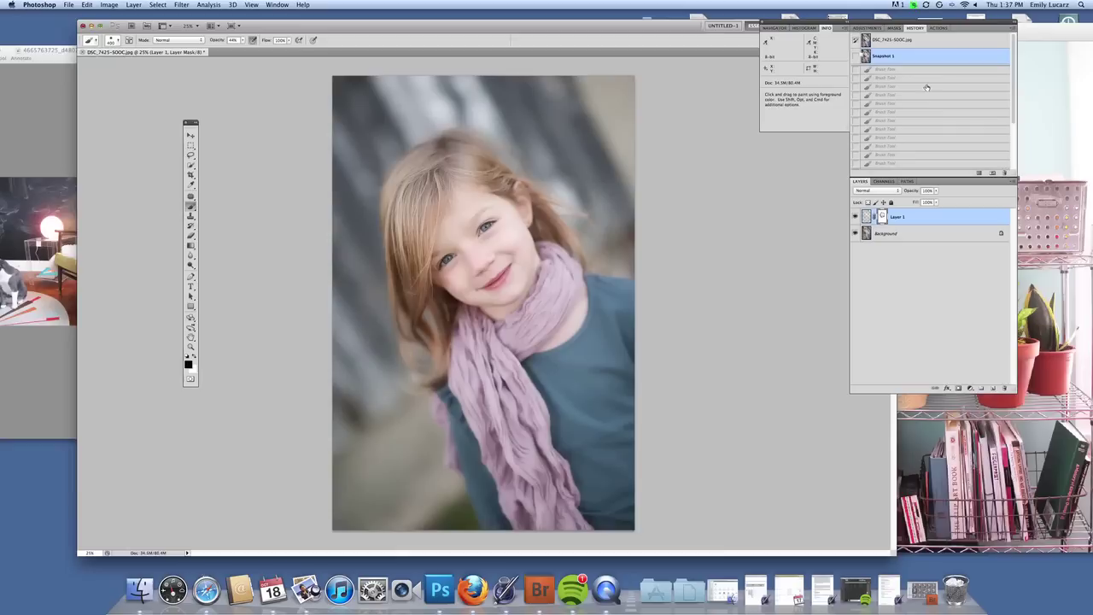
scroll(929, 101, "down", 5)
left_click(932, 166)
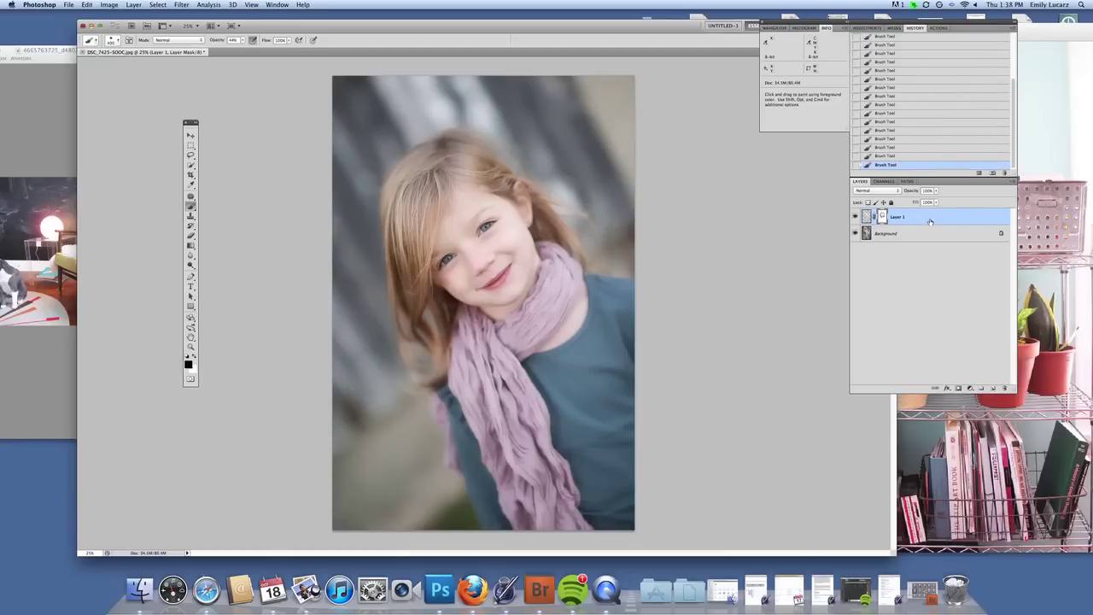
left_click(133, 5)
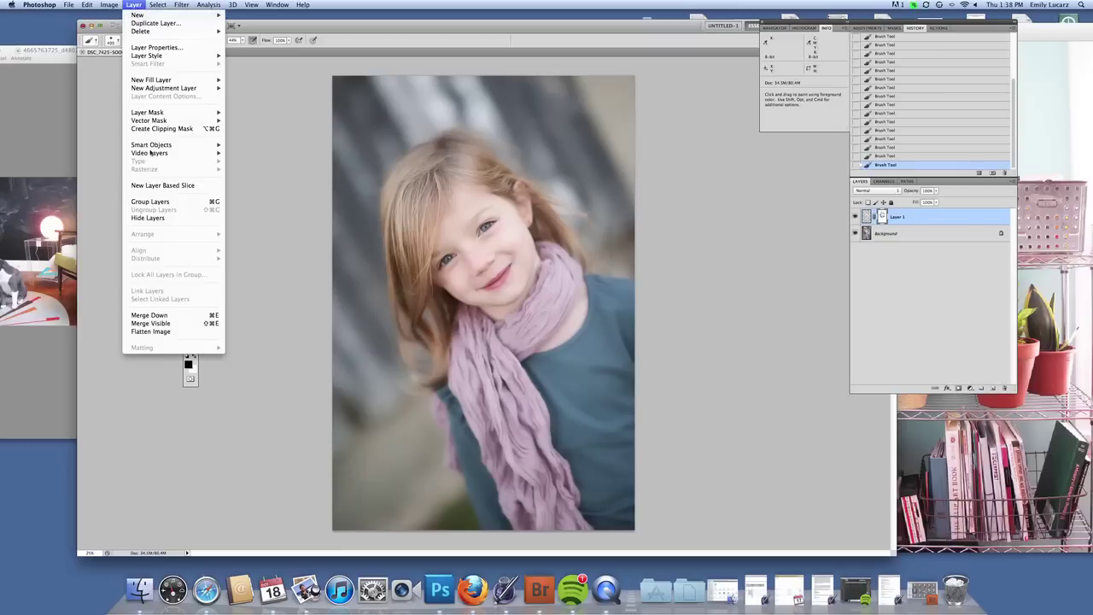
key("Escape")
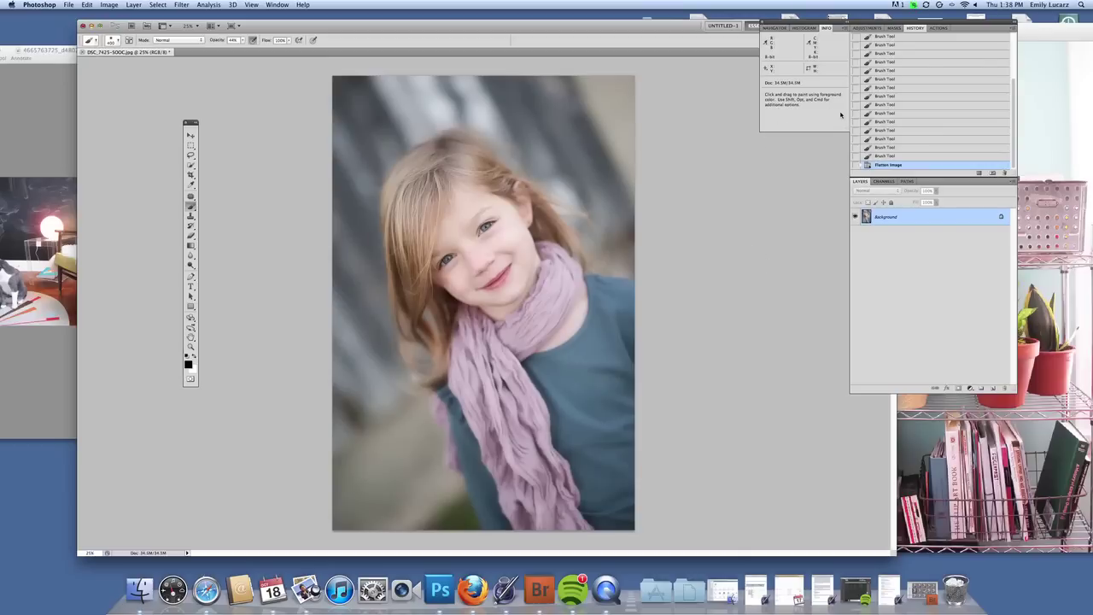
Step: Run the Sharpen/Defog Florabella action from the Actions panel
left_click(938, 28)
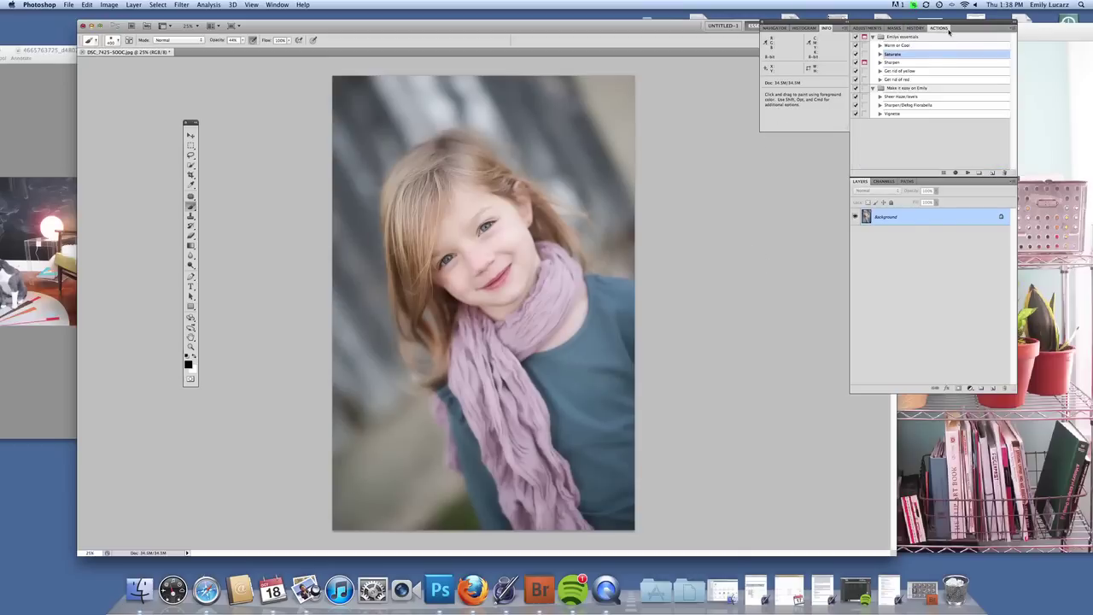
left_click(911, 106)
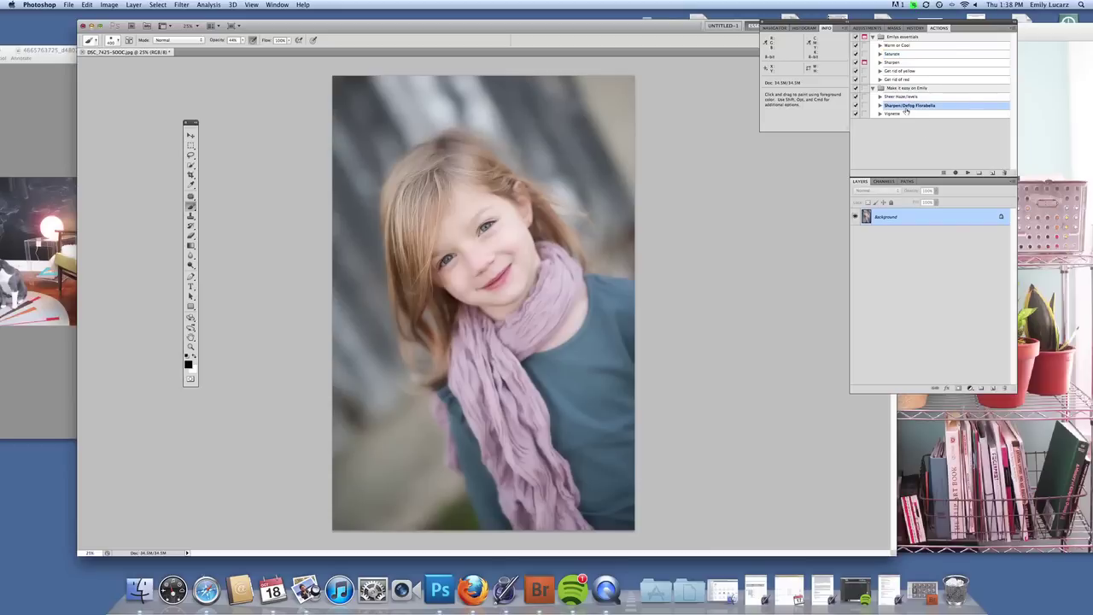
left_click(967, 172)
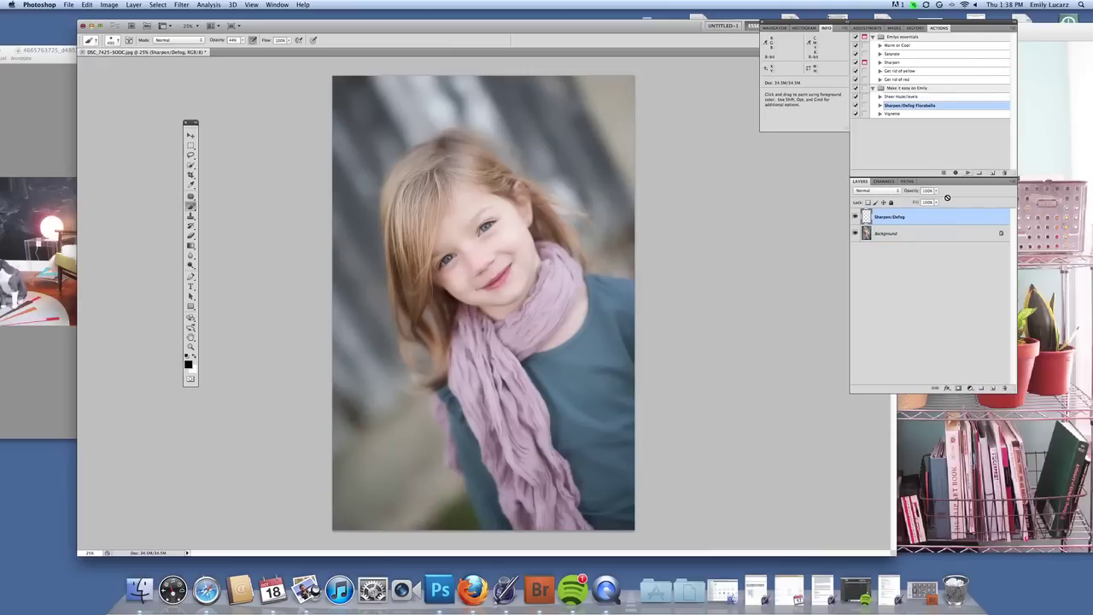
Step: Add a layer mask to the Sharpen/Defog layer, inverting it and back to white
left_click(959, 389)
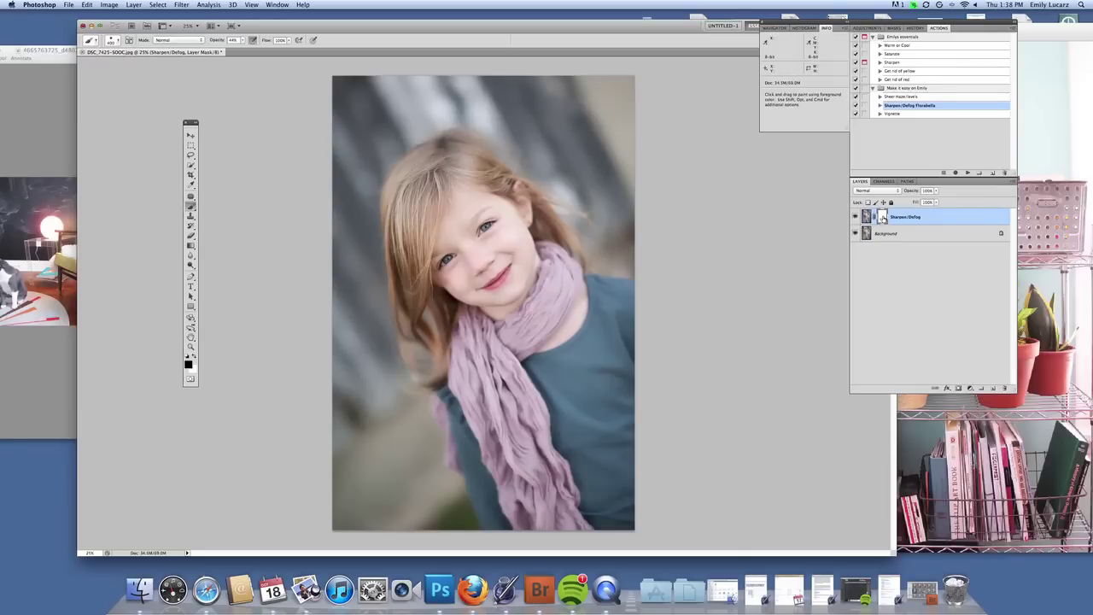
key("super+i")
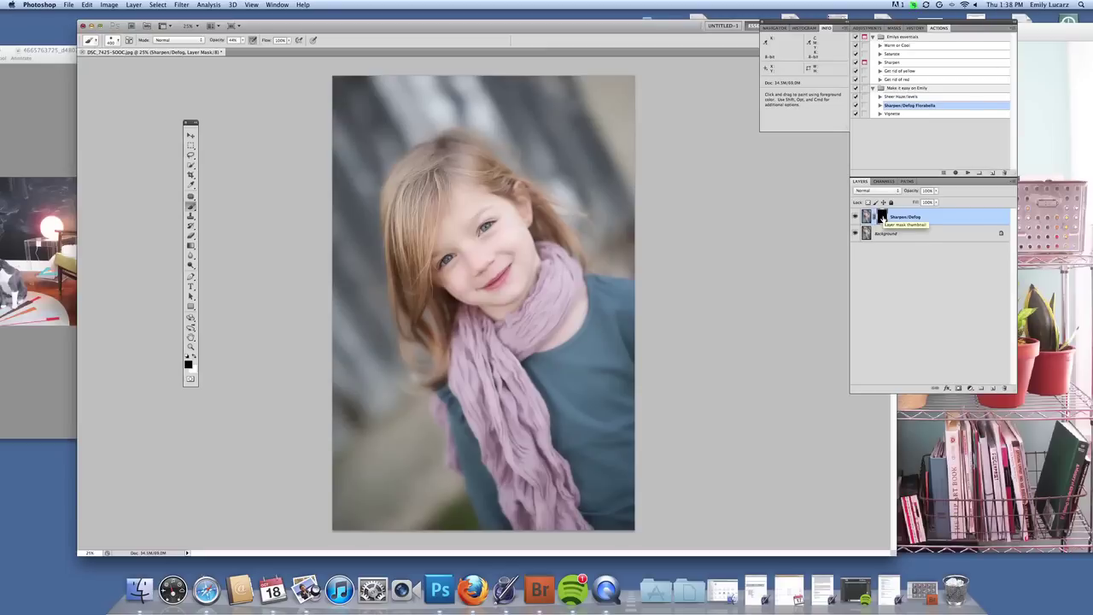
key("super+i")
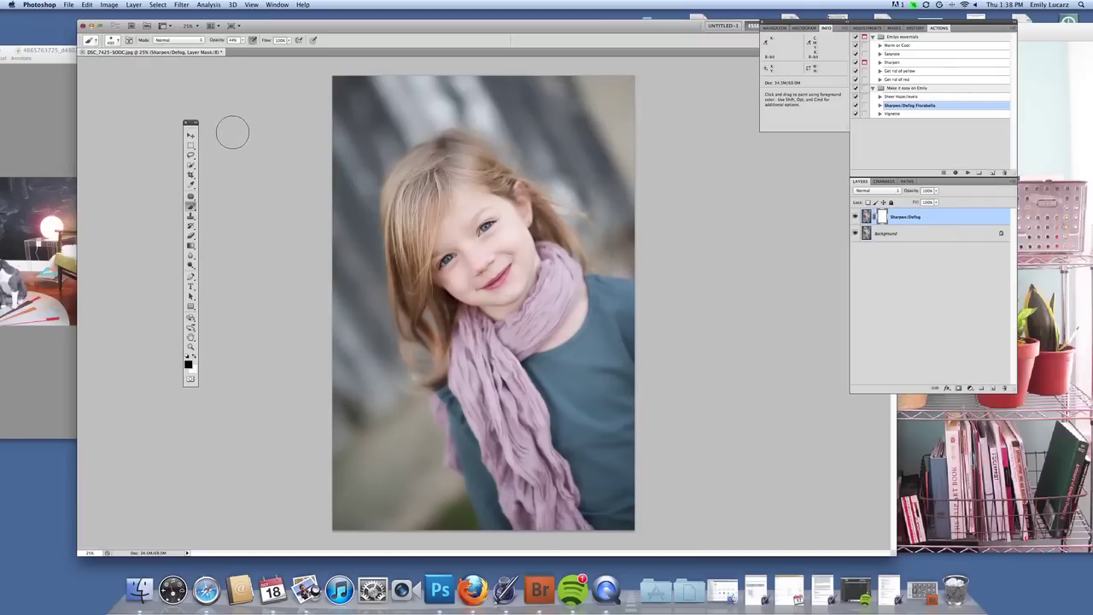
Step: At 100% actual pixels with a smaller brush, paint the face around the eyes into the mask
left_click_drag(243, 41, 245, 50)
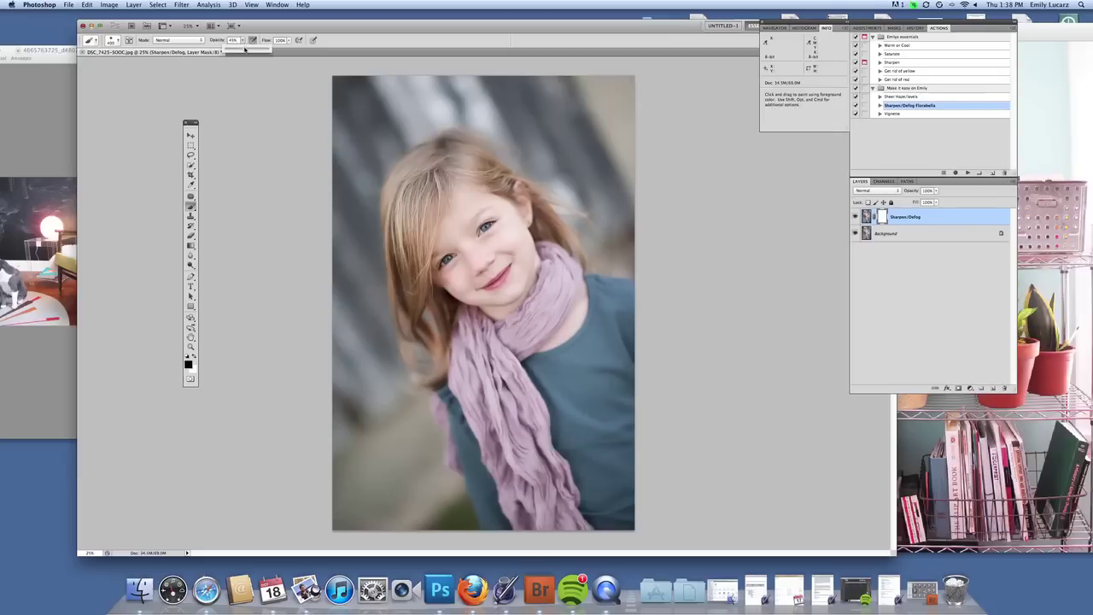
left_click(251, 5)
left_click(270, 95)
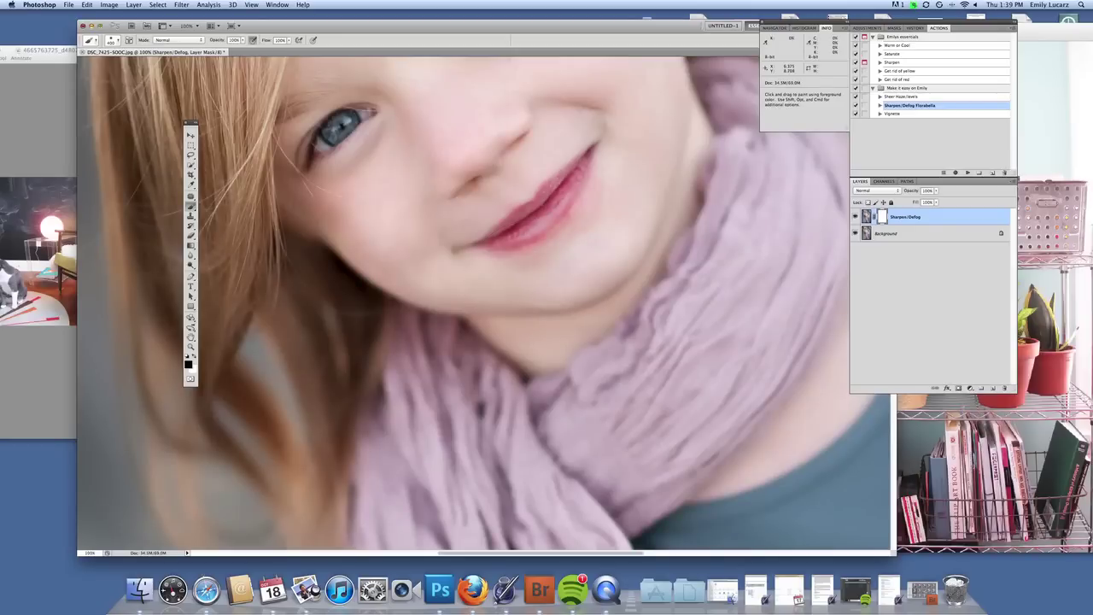
scroll(586, 305, "up", 10)
scroll(586, 305, "down", 2)
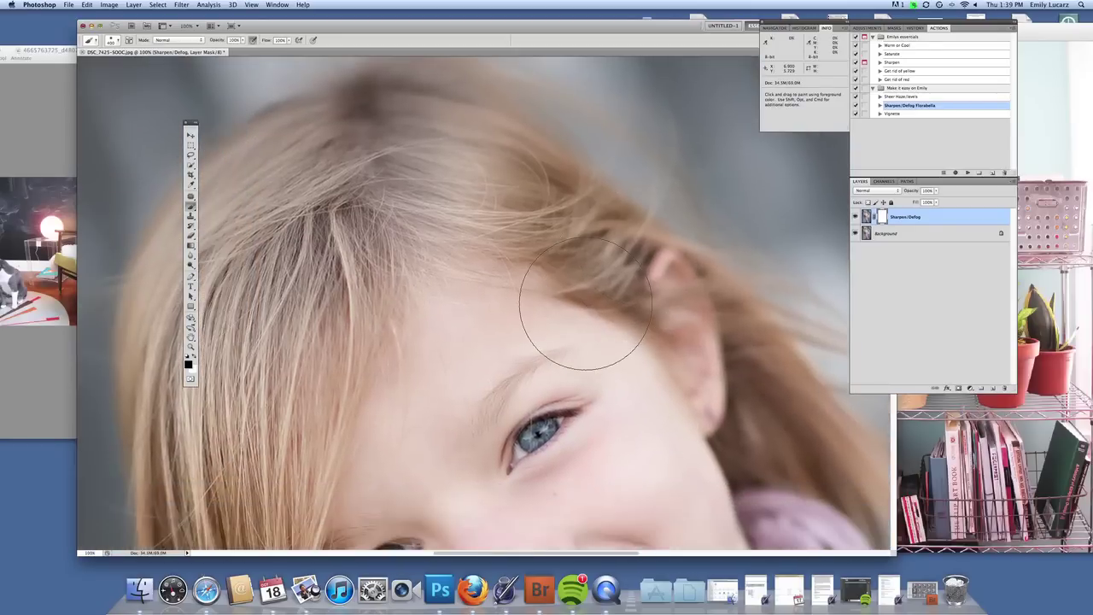
scroll(586, 305, "up", 5)
scroll(586, 305, "down", 15)
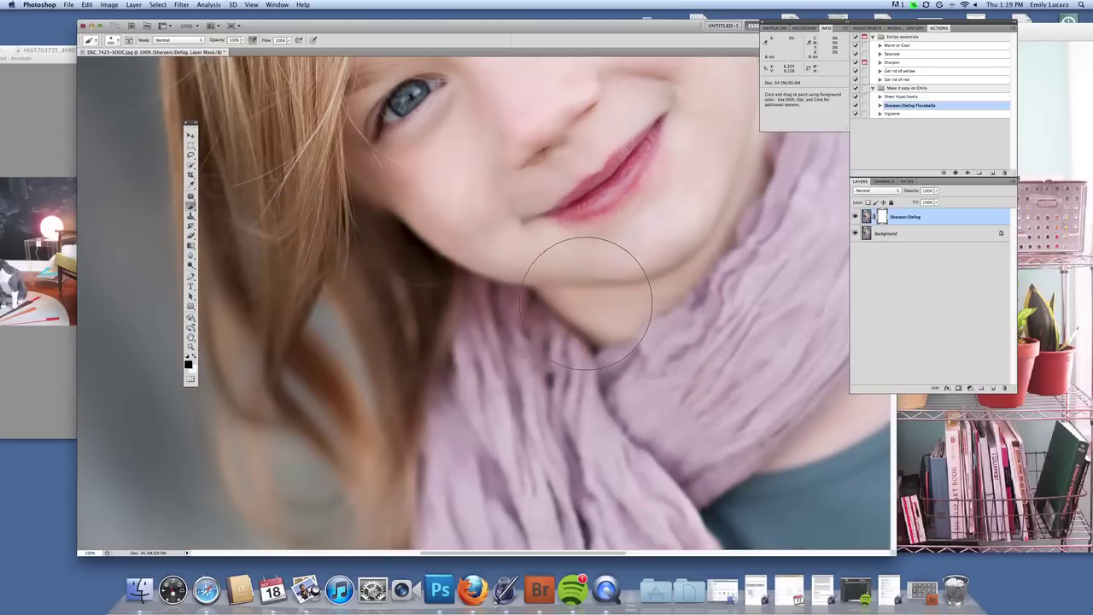
scroll(586, 305, "up", 5)
scroll(627, 262, "up", 1)
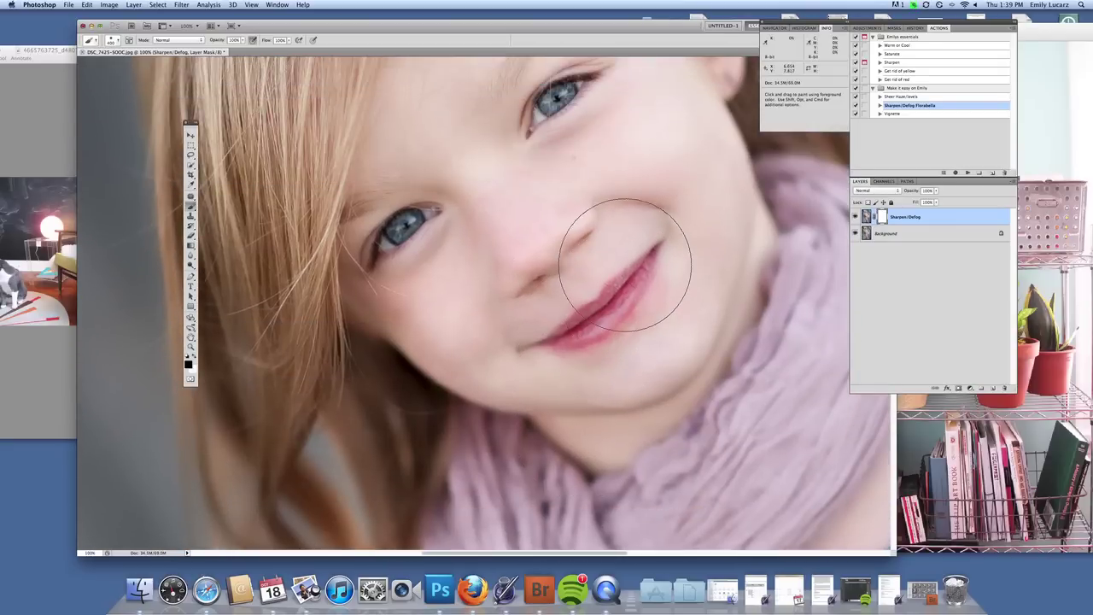
scroll(625, 264, "up", 2)
key("bracketleft")
key("bracketleft")
key("bracketleft")
key("bracketleft")
key("bracketleft")
key("bracketleft")
key("bracketleft")
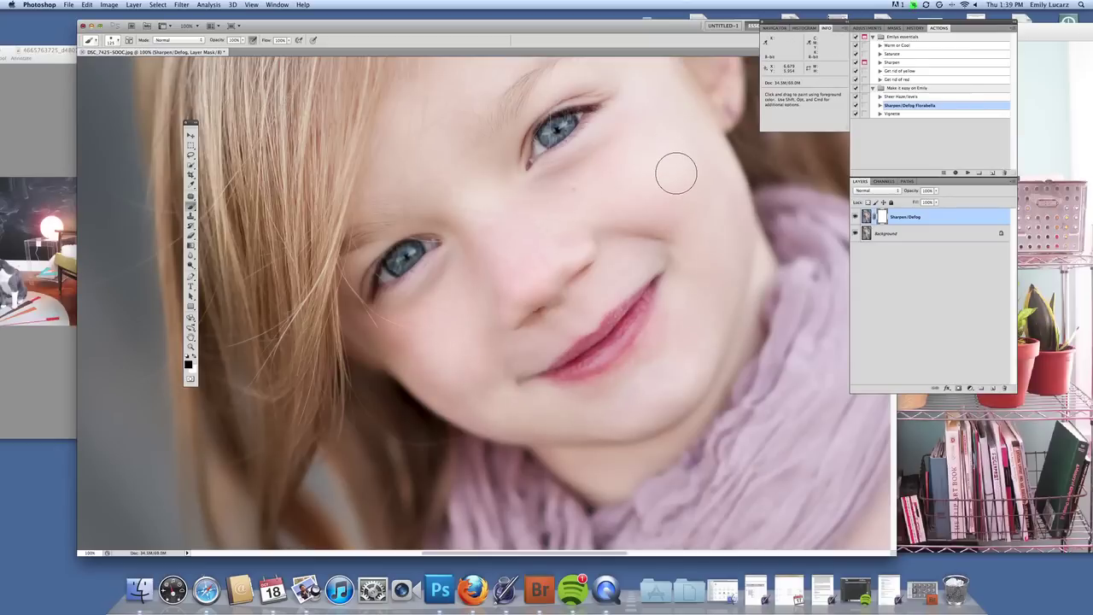
scroll(676, 173, "up", 5)
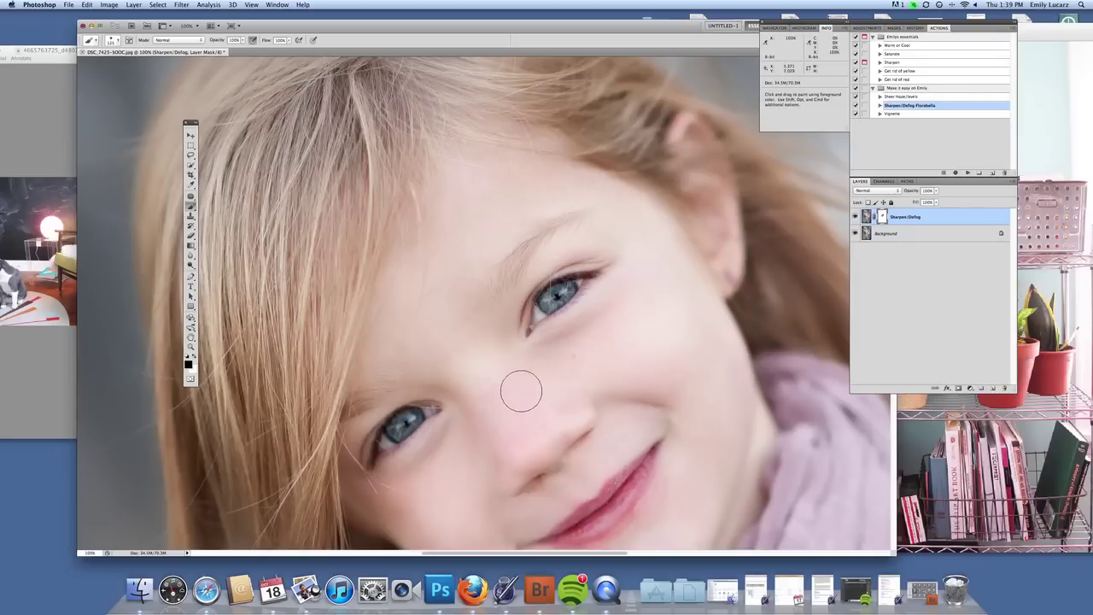
mouse_move(408, 377)
left_mouse_down()
mouse_move(581, 359)
mouse_move(654, 317)
mouse_move(721, 508)
left_mouse_up()
Step: At 66.7% zoom, paint the nose, upper lip, forehead and right cheek into the mask, hiding the overlay
left_click(255, 5)
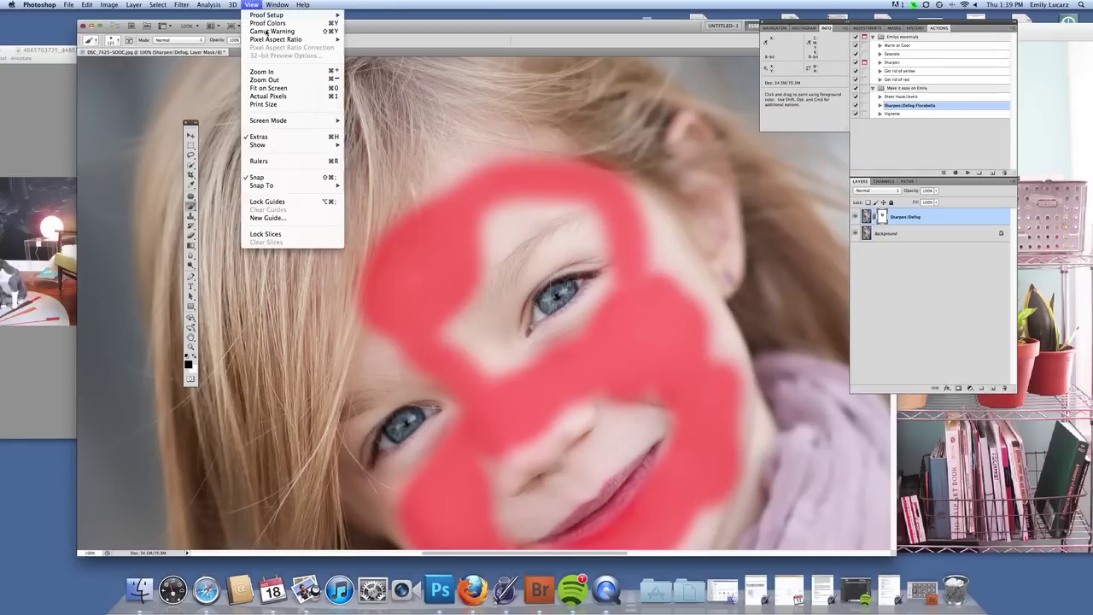
left_click(295, 76)
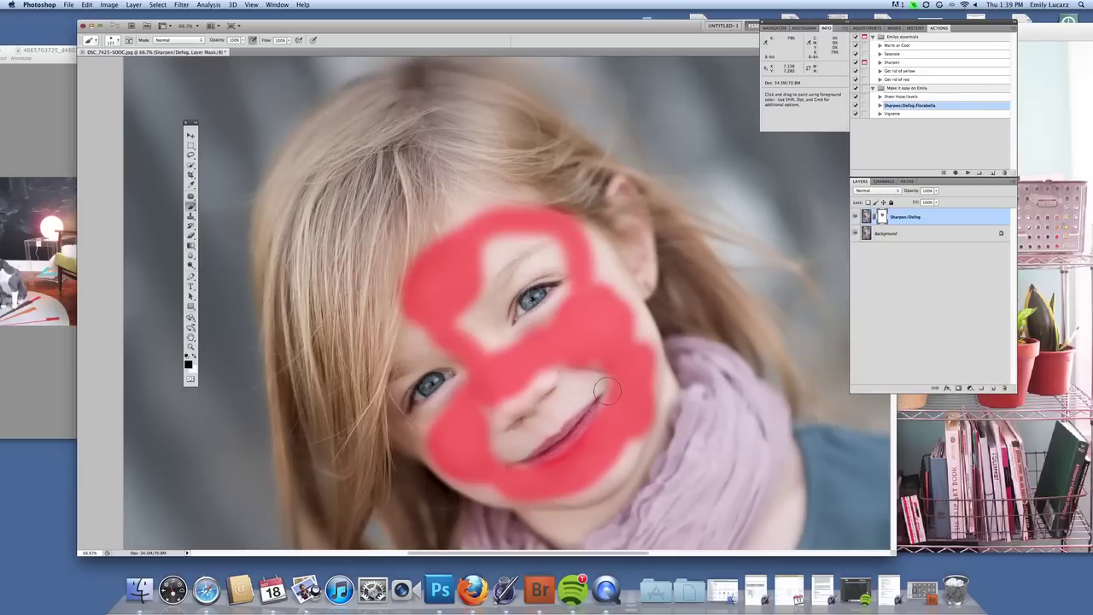
mouse_move(559, 402)
left_mouse_down()
mouse_move(506, 449)
mouse_move(570, 410)
left_mouse_up()
mouse_move(483, 253)
left_mouse_down()
mouse_move(595, 279)
mouse_move(642, 335)
mouse_move(619, 479)
left_mouse_up()
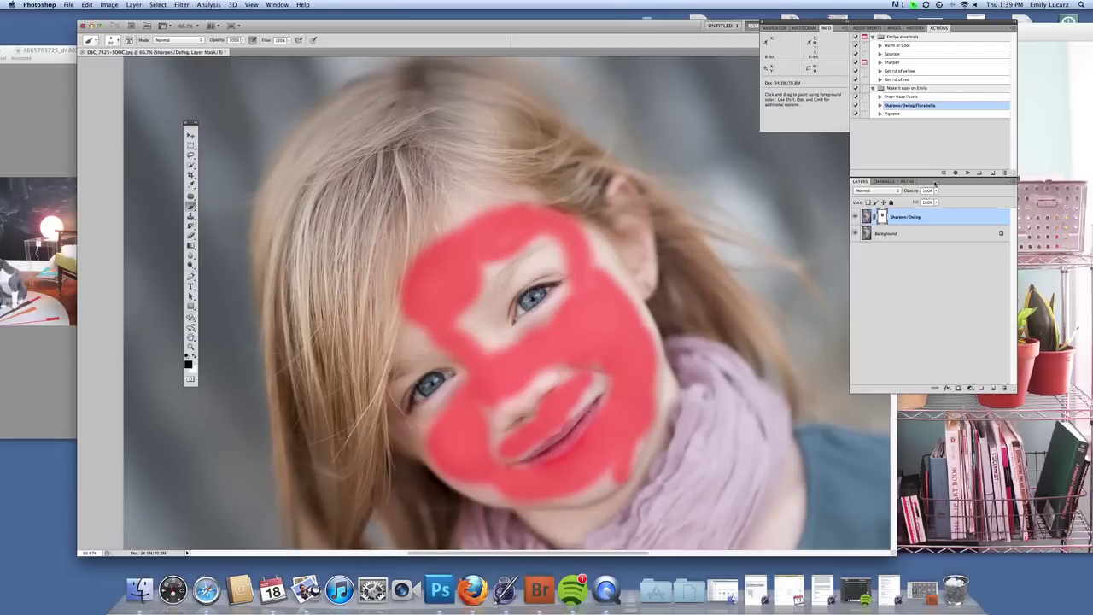
key("backslash")
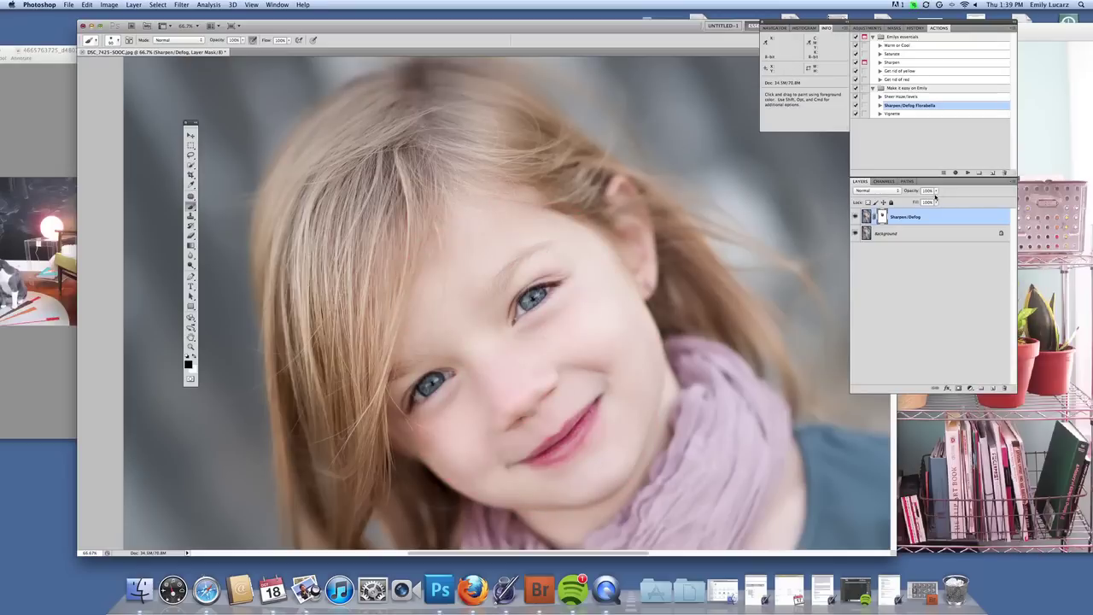
left_click(935, 192)
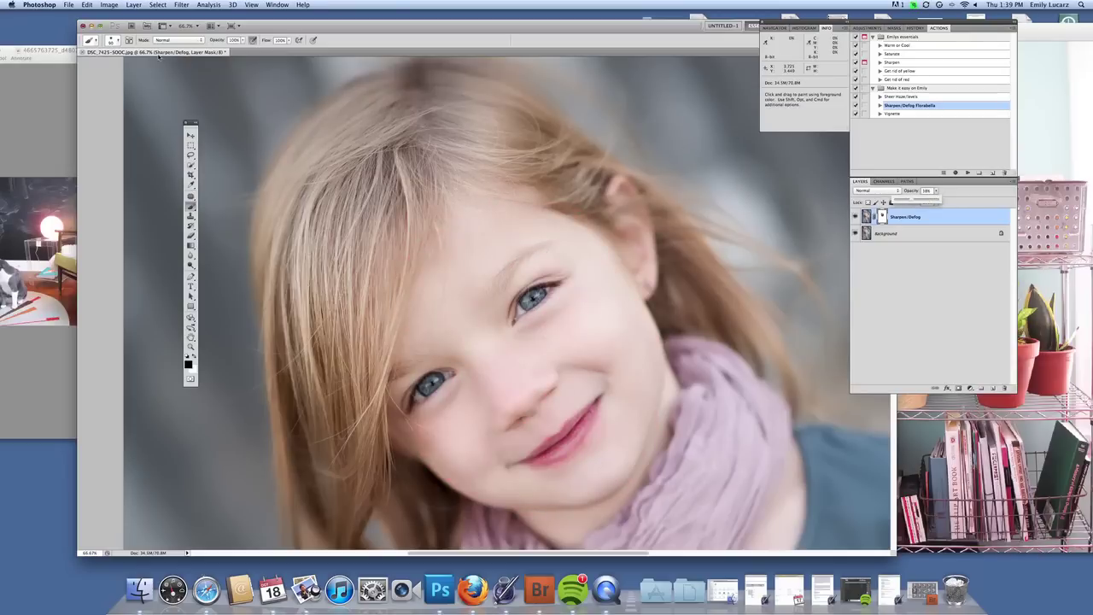
Step: Confirm 38% layer opacity, then fit the photo on screen and zoom out to 25%
key("Return")
left_click(251, 5)
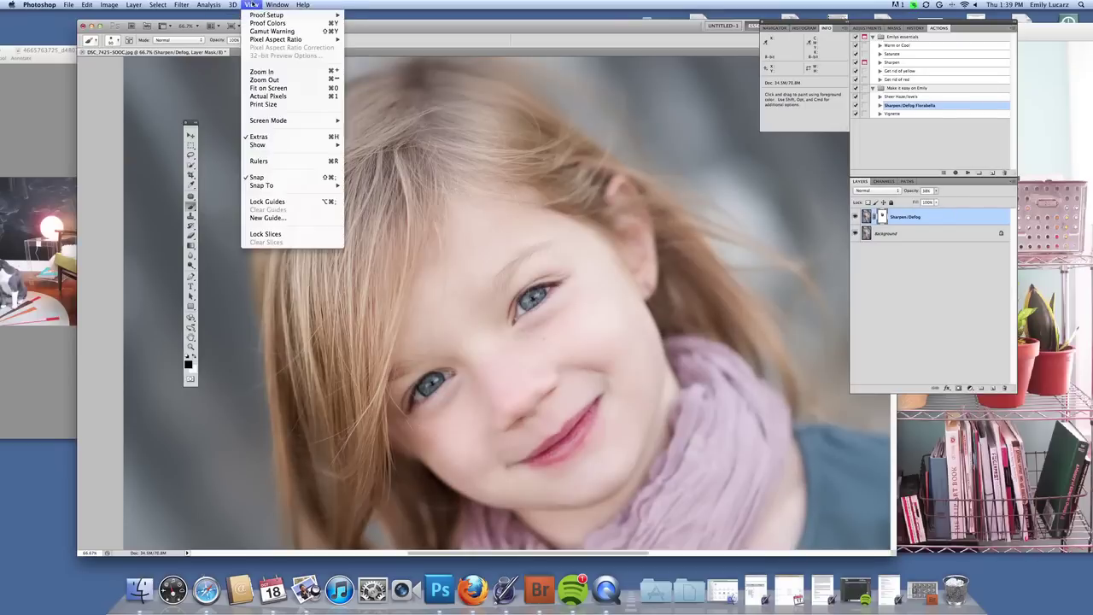
left_click(251, 4)
left_click(251, 4)
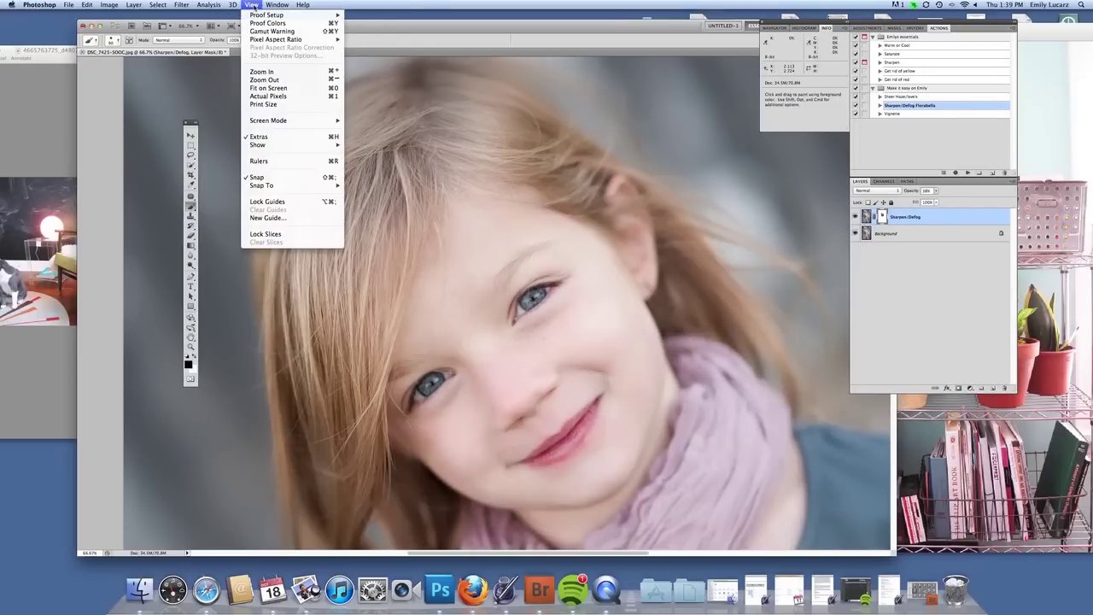
left_click(268, 87)
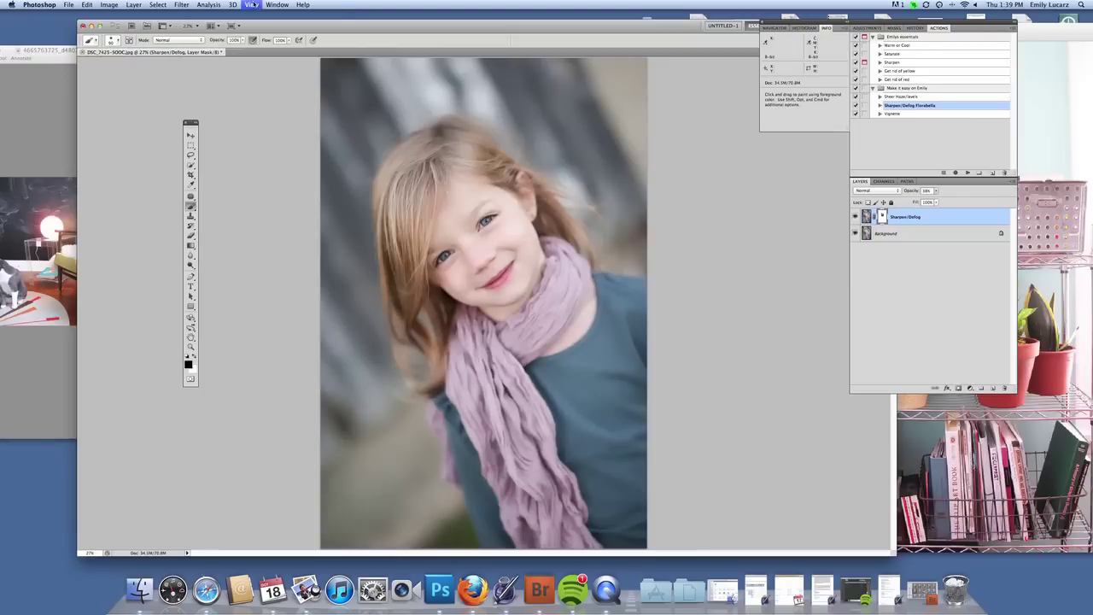
left_click(253, 4)
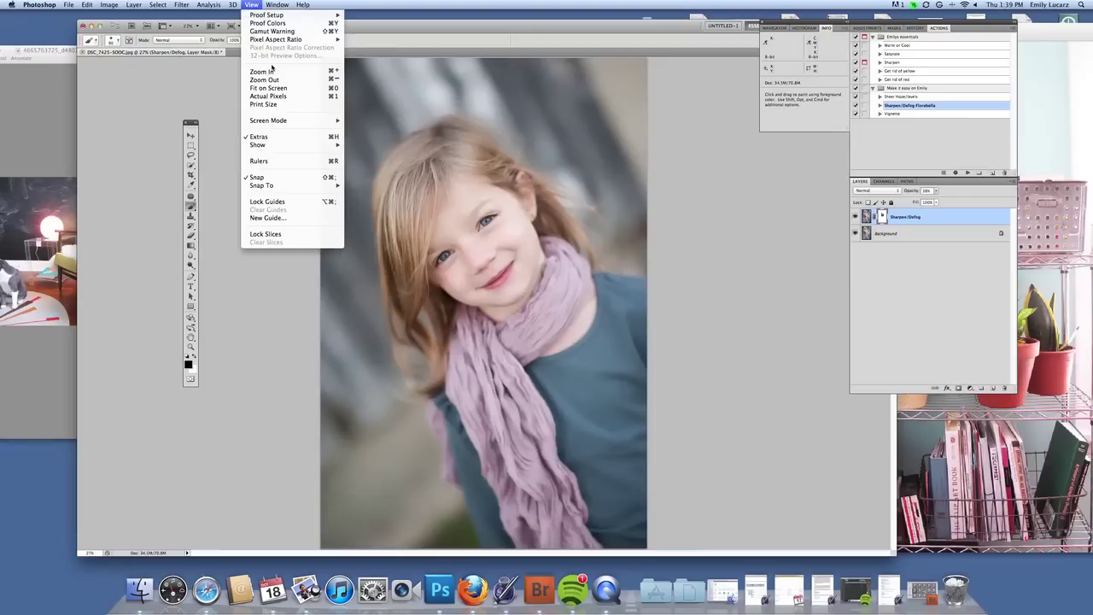
left_click(268, 80)
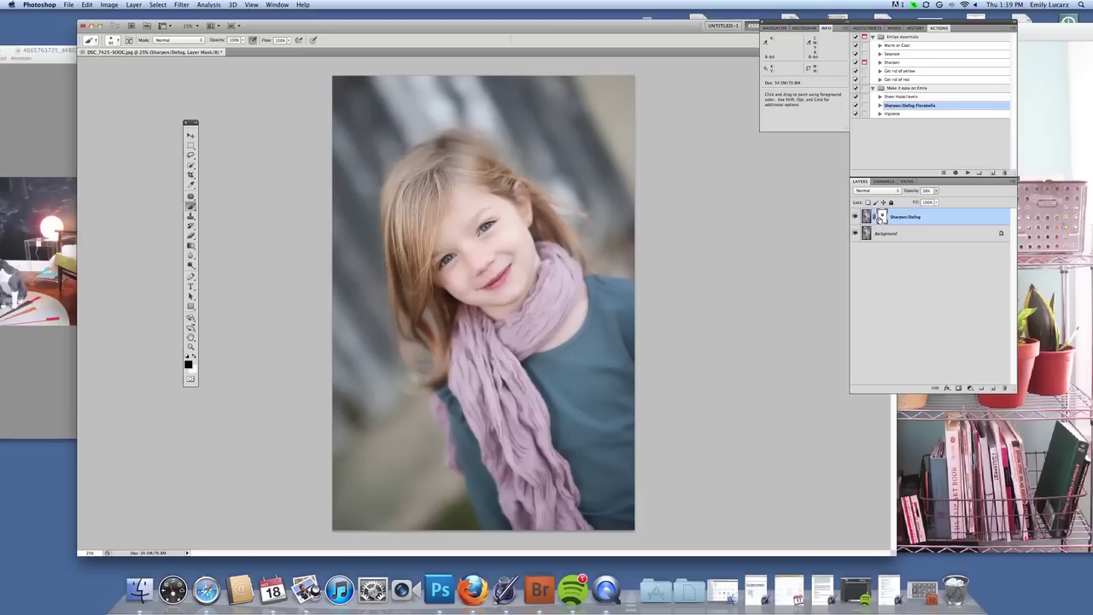
Step: Show the History panel and flatten all layers into the Background
left_click(921, 29)
left_click_drag(975, 163, 1004, 173)
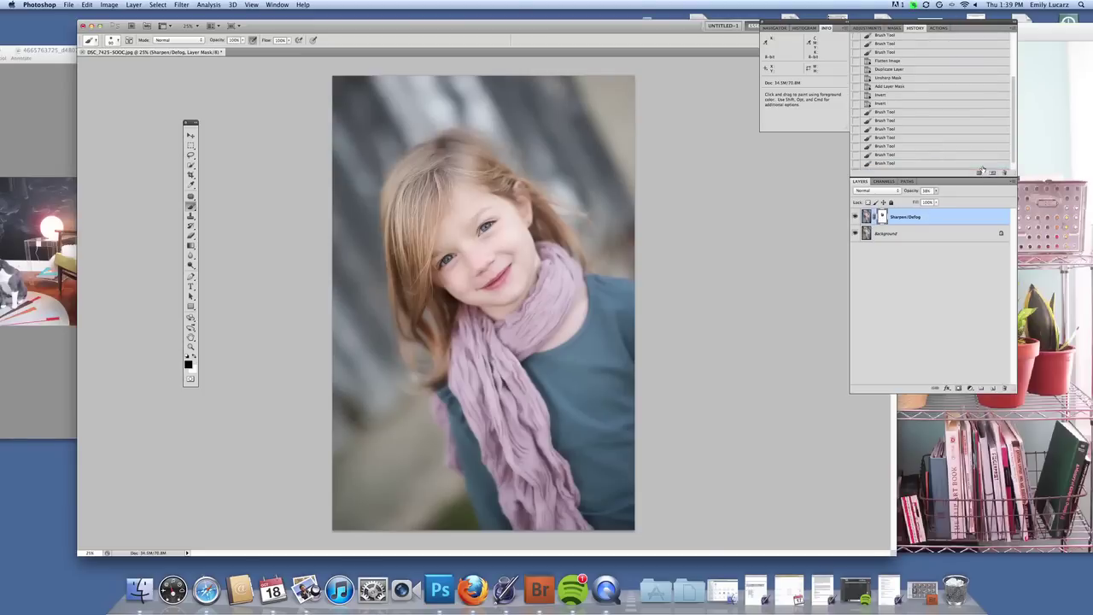
left_click(134, 4)
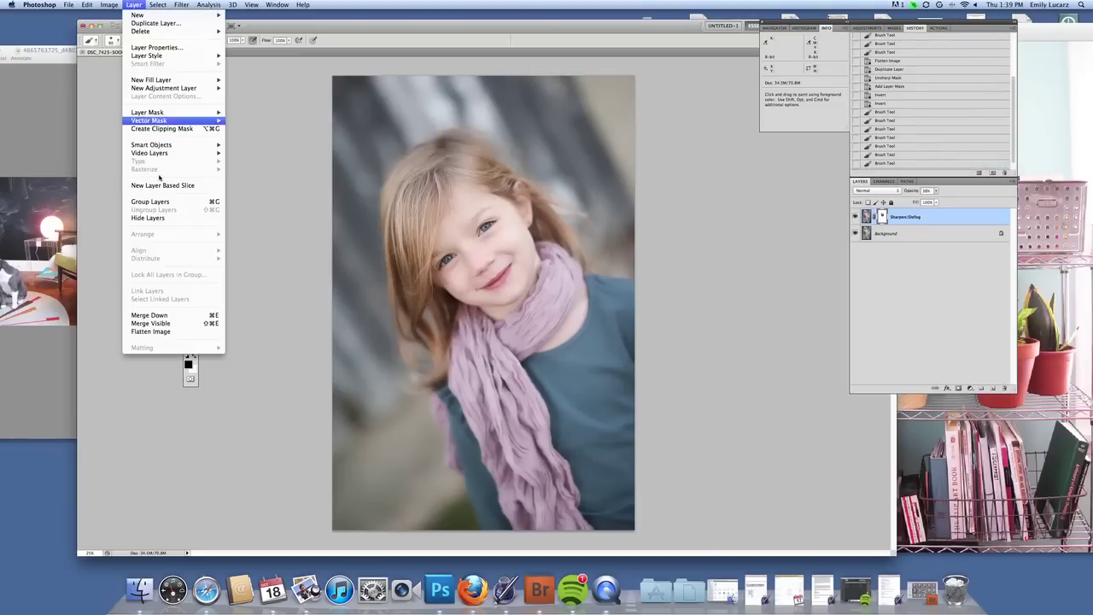
left_click(154, 331)
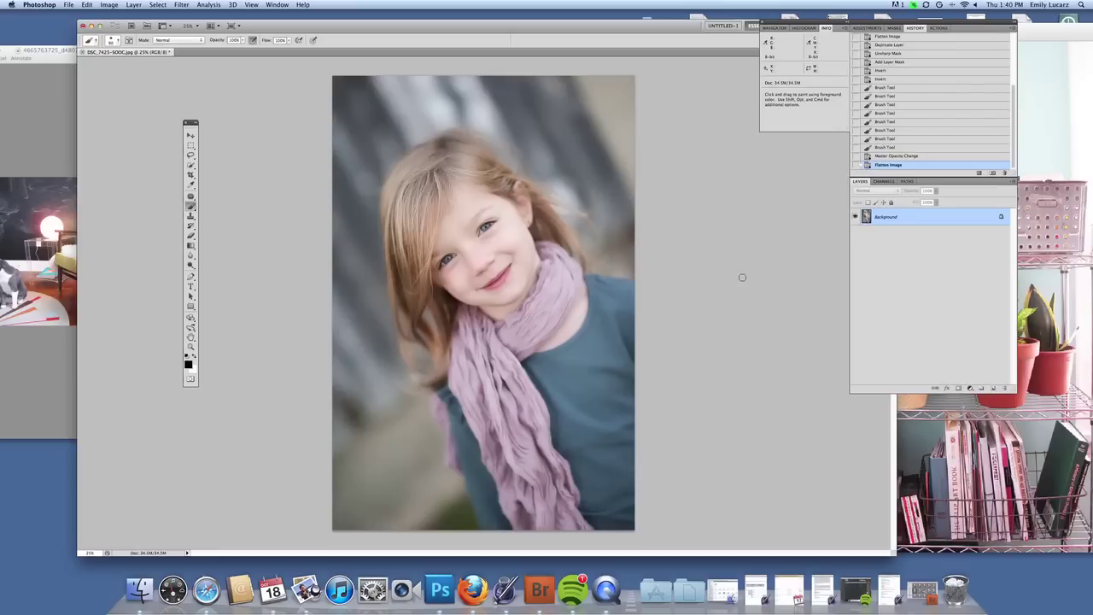
Step: Add a Vibrance adjustment layer and boost its Vibrance and Saturation sliders (+25, +18)
left_click(969, 388)
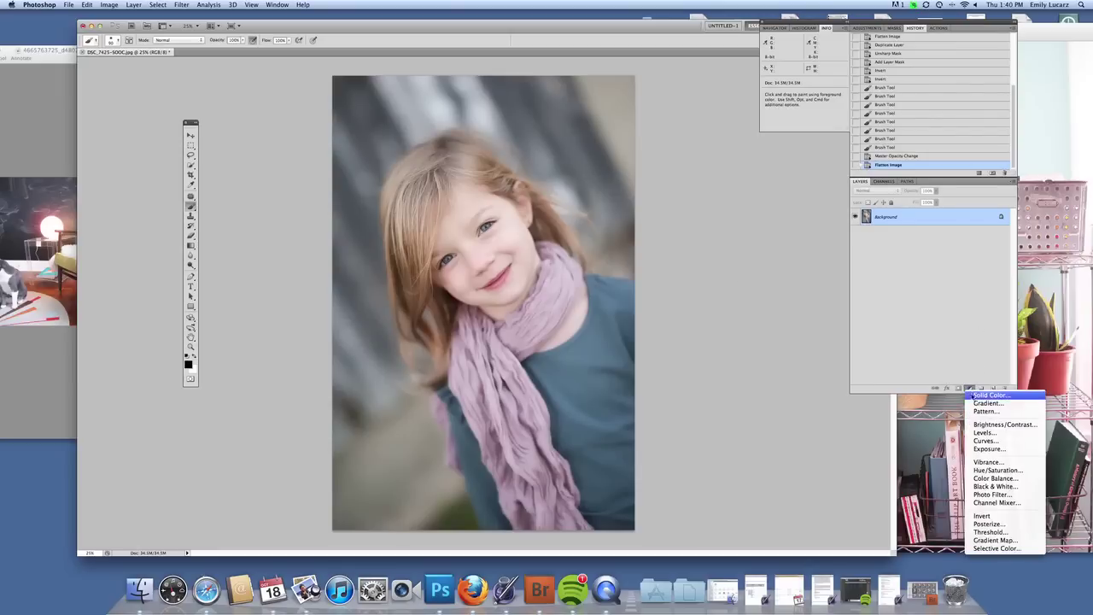
left_click(989, 462)
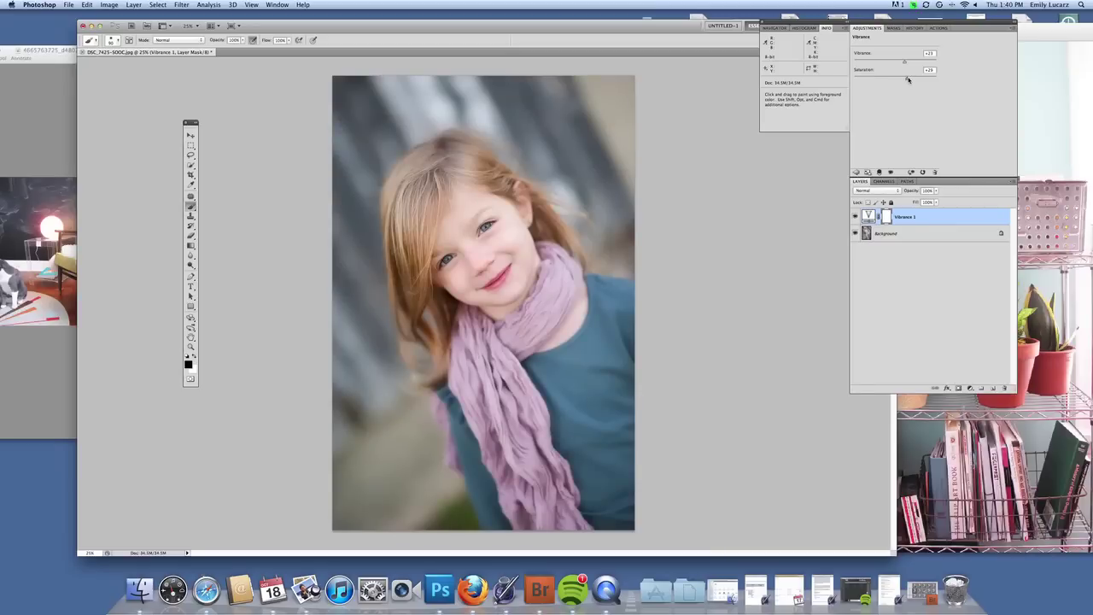
left_click_drag(929, 81, 924, 79)
Step: Invert the Vibrance mask, then with a larger 60% brush paint the boost back along the left and top edges
key("super+i")
left_click(243, 41)
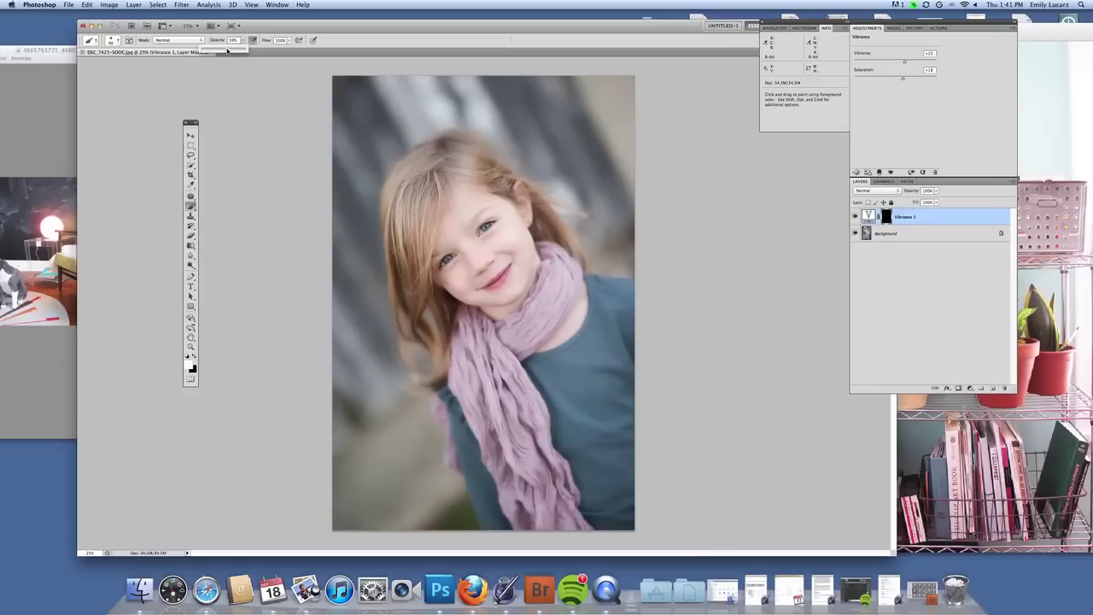
left_click(544, 149)
key("bracketright")
key("bracketright")
key("bracketright")
key("bracketright")
key("bracketright")
key("bracketright")
key("bracketright")
key("bracketright")
key("bracketright")
key("bracketright")
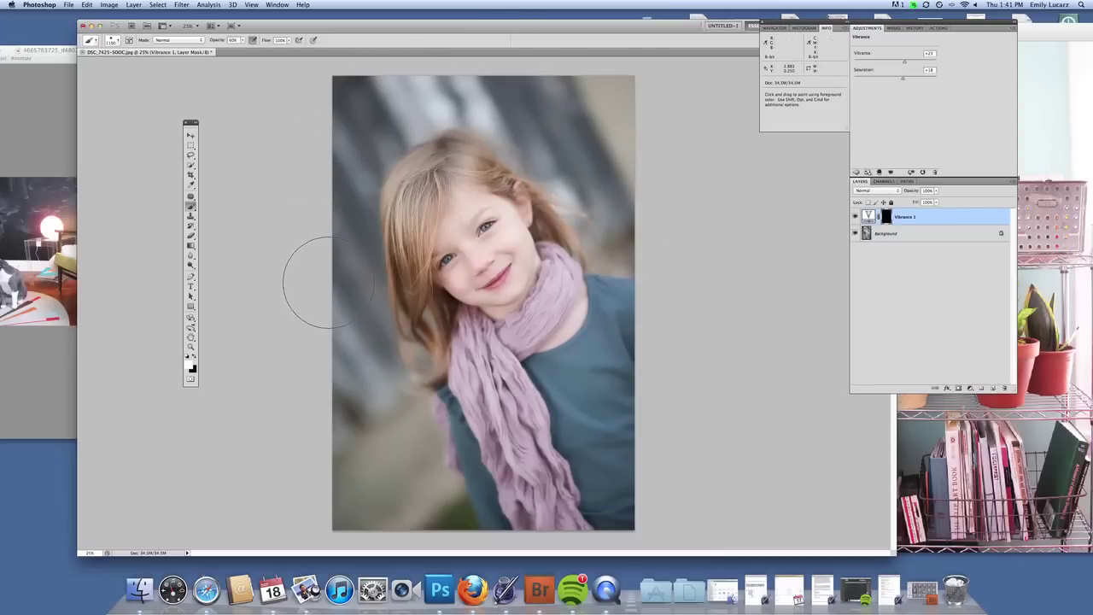
mouse_move(305, 275)
left_mouse_down()
mouse_move(401, 427)
mouse_move(403, 476)
mouse_move(358, 362)
mouse_move(370, 444)
mouse_move(451, 497)
mouse_move(512, 513)
left_mouse_up()
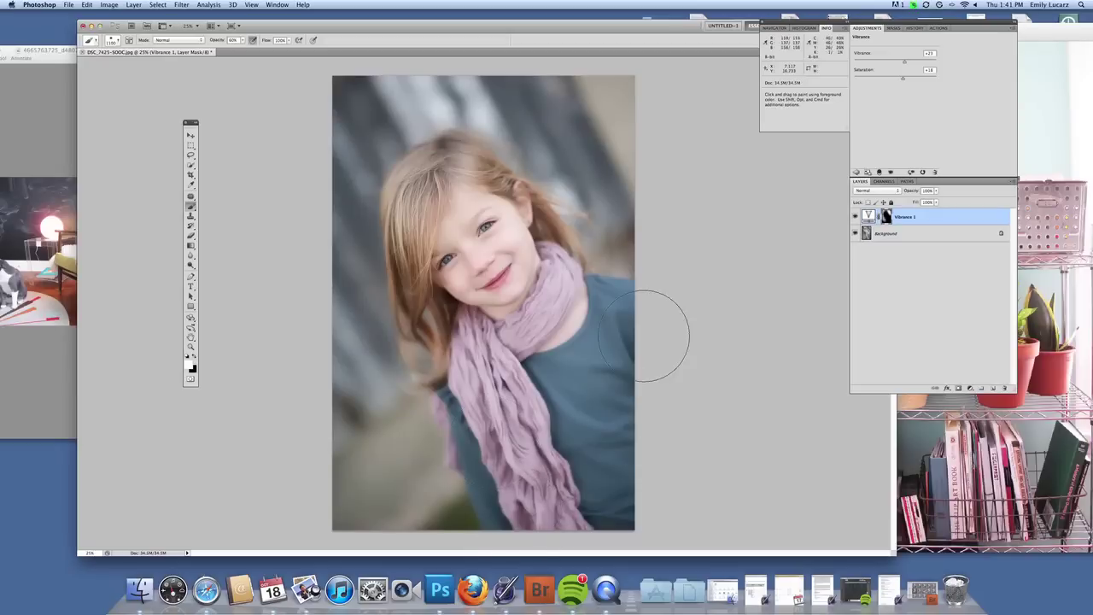
mouse_move(576, 141)
left_mouse_down()
mouse_move(566, 115)
mouse_move(375, 111)
mouse_move(365, 198)
mouse_move(380, 491)
mouse_move(469, 491)
left_mouse_up()
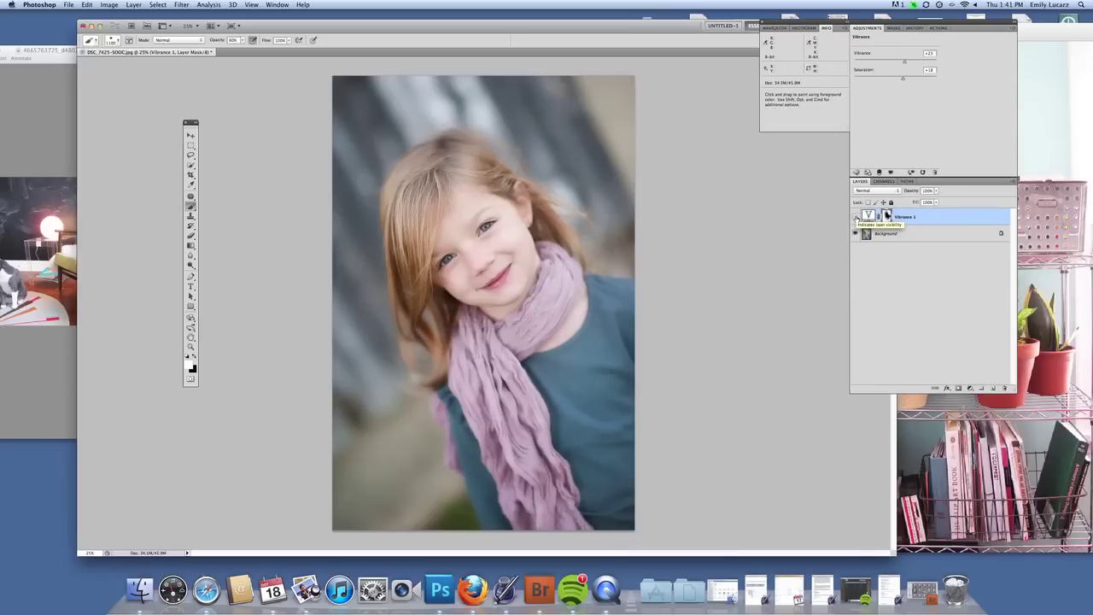
Step: Compare Vibrance 1 on and off, switch to black with a ~600 px brush, and show History
left_click(855, 217)
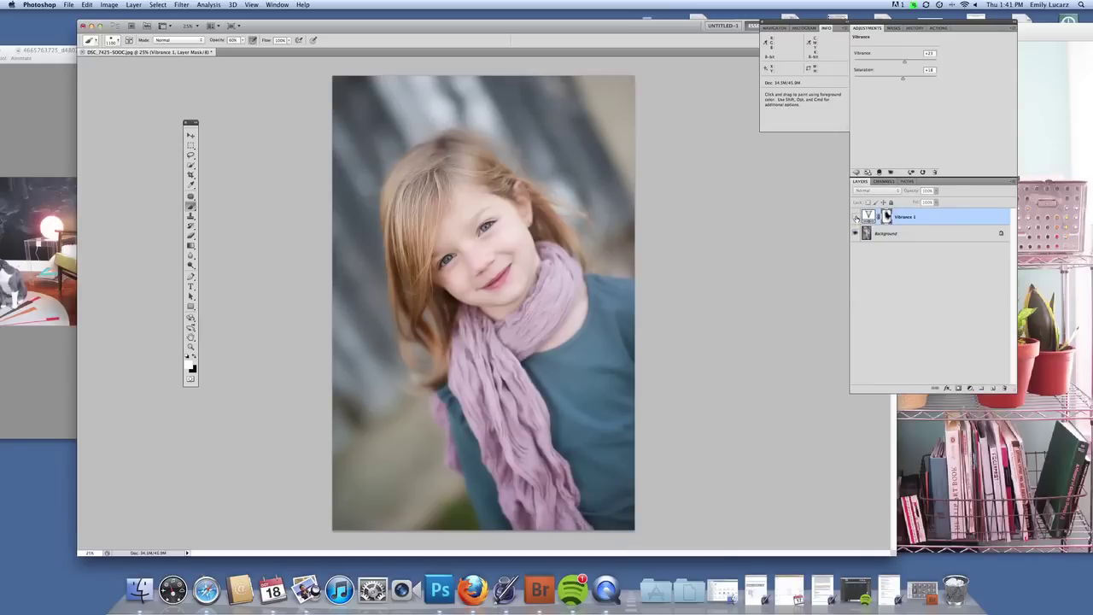
left_click(855, 218)
left_click(855, 218)
left_click(855, 217)
left_click(193, 355)
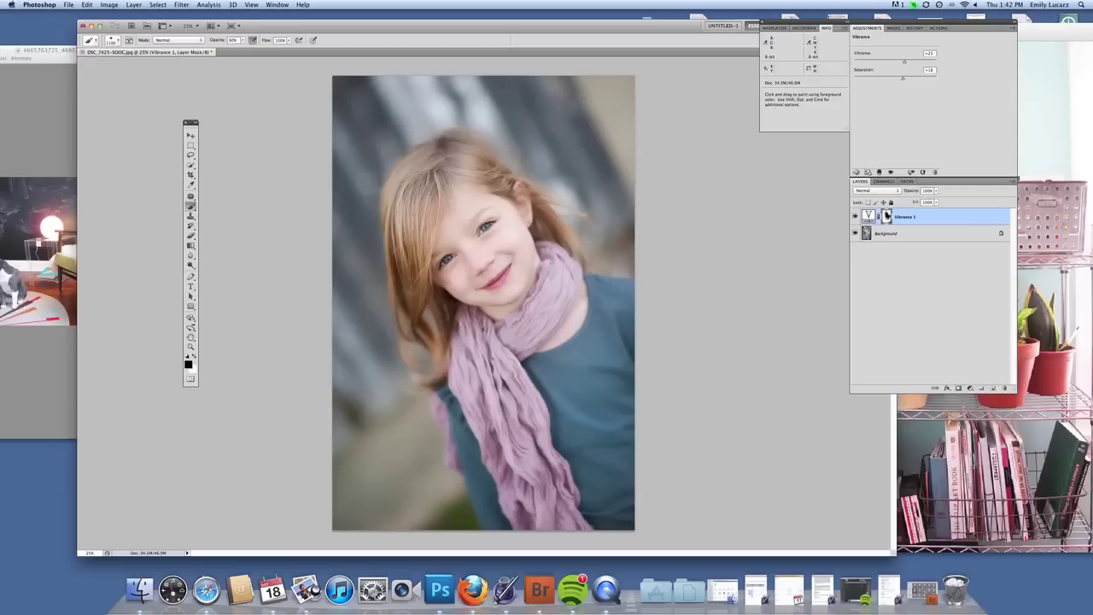
key("bracketleft")
key("bracketleft")
key("bracketleft")
key("bracketleft")
key("bracketleft")
left_click(915, 29)
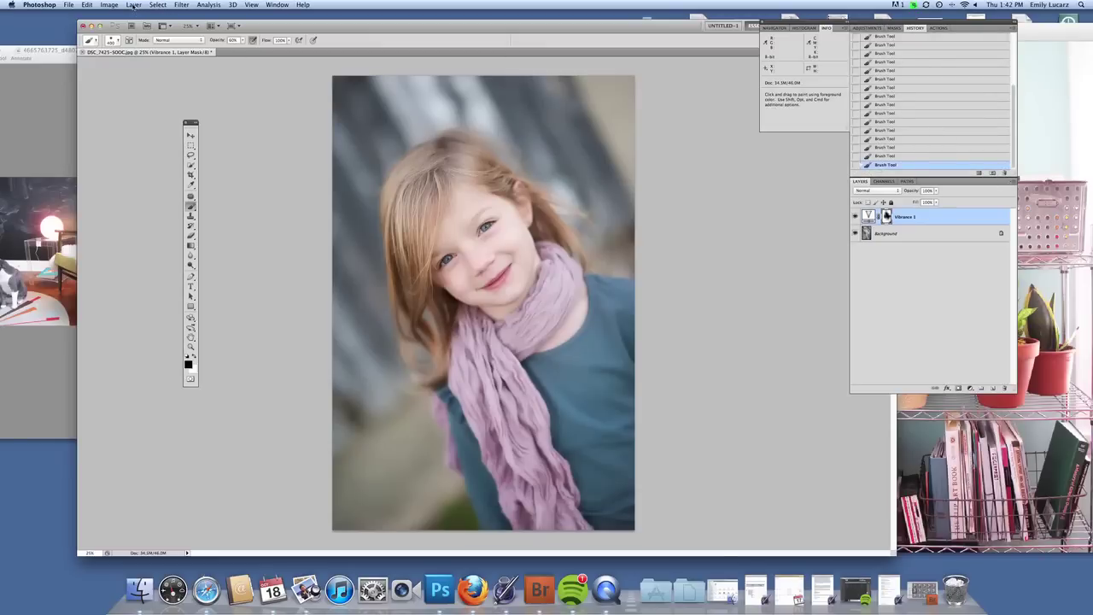
Step: Flatten the image so the vibrance boost merges into the single Background layer
left_click(133, 5)
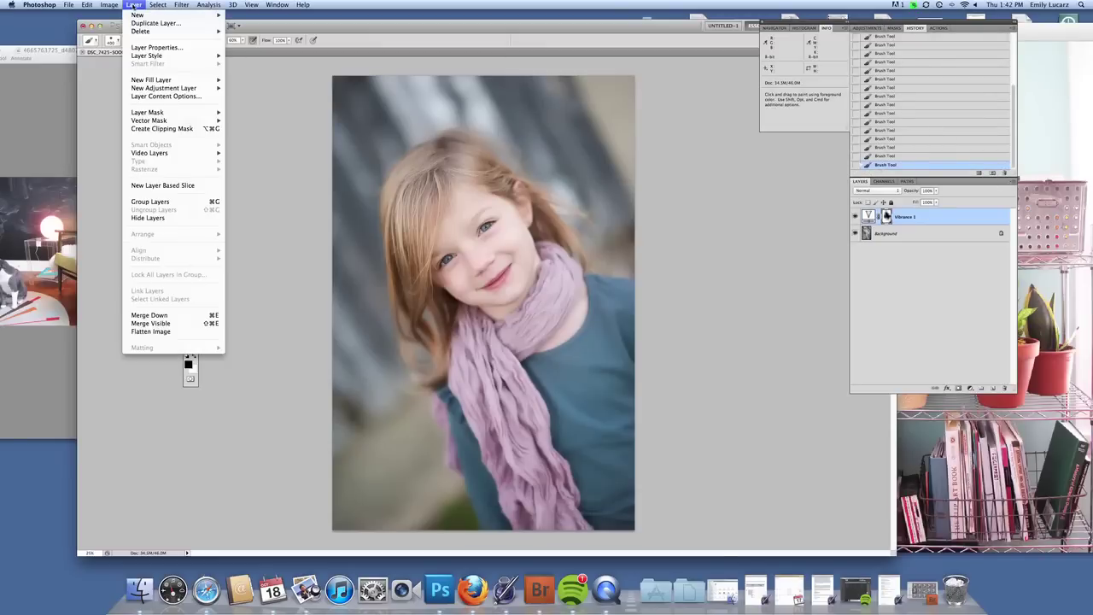
left_click(175, 332)
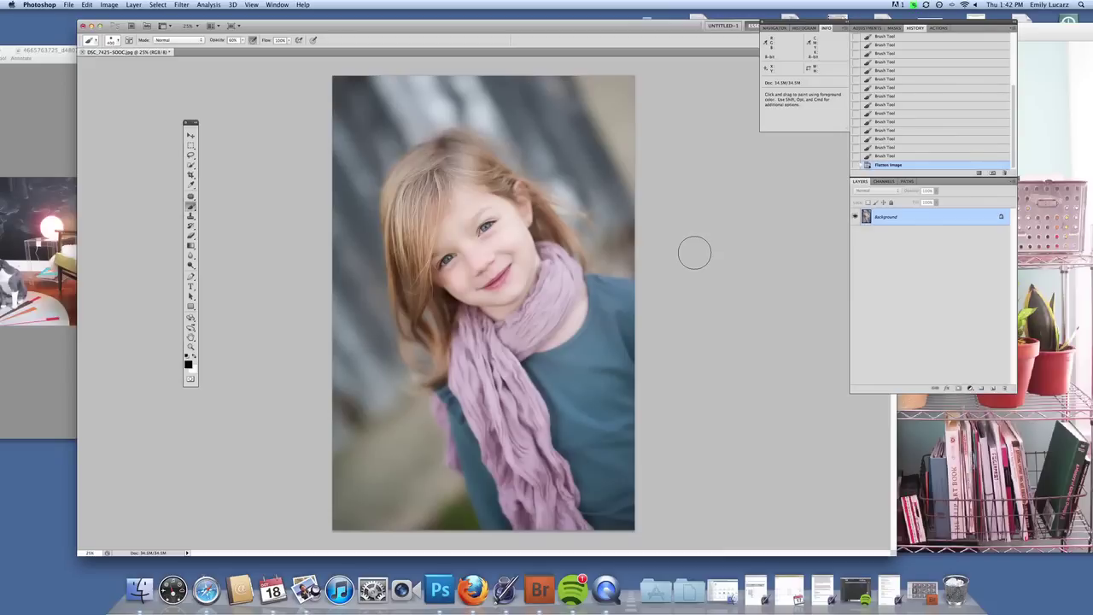
Step: Duplicate the photo onto a new Layer 1, leaving the adjustment and style lists unused
key("ctrl+j")
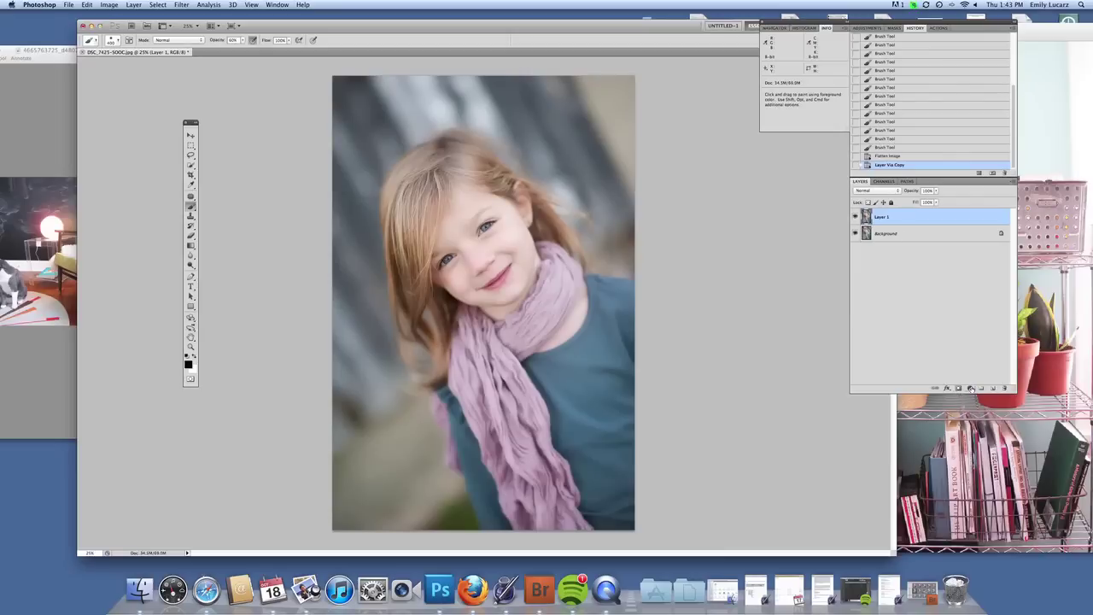
left_click(967, 389)
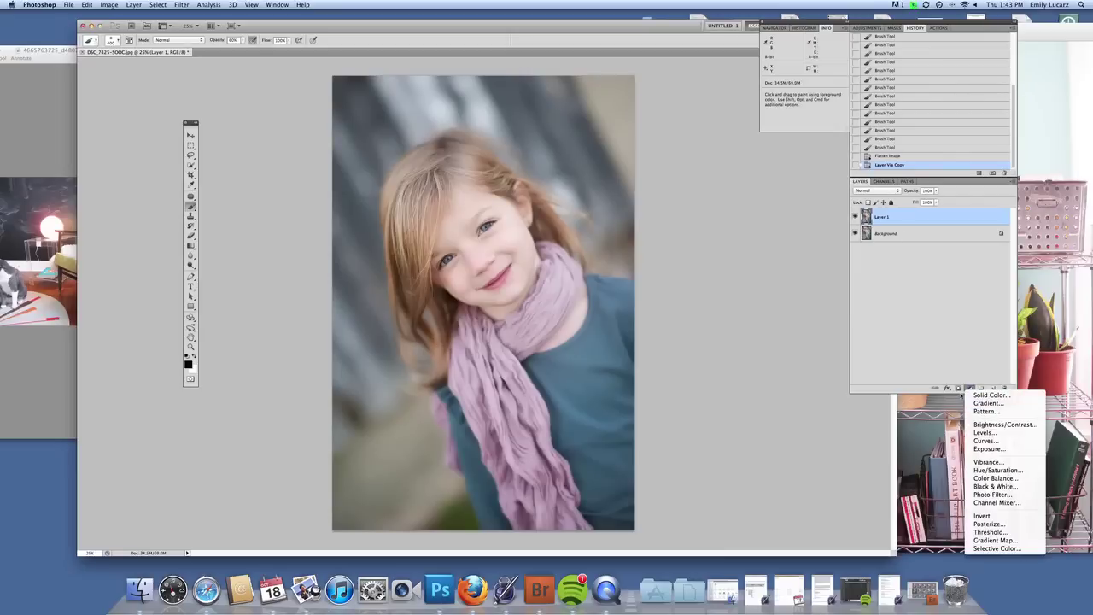
left_click(946, 371)
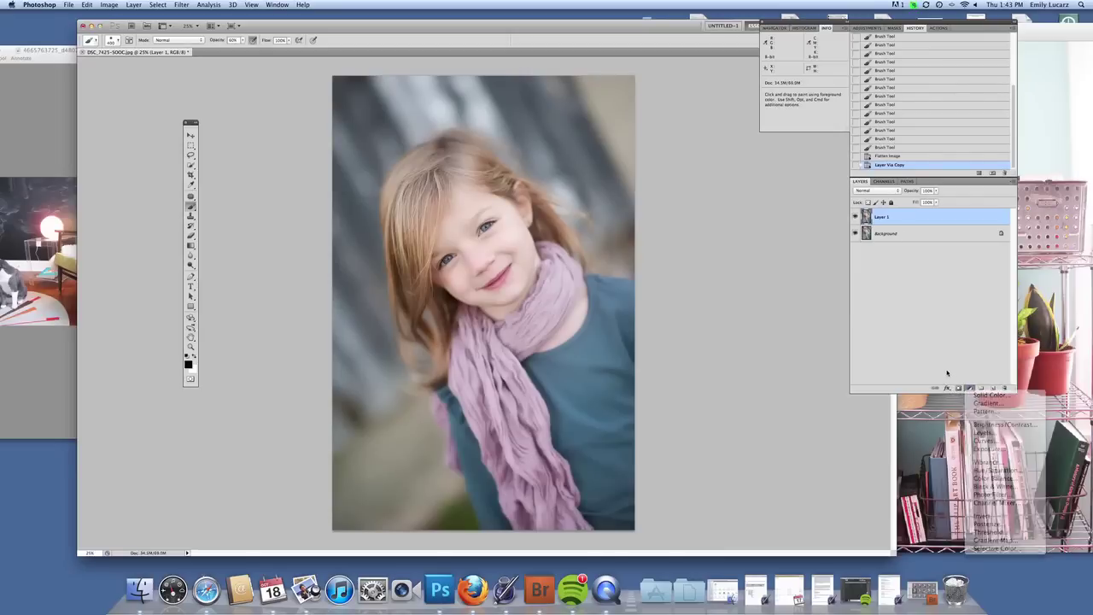
left_click(947, 388)
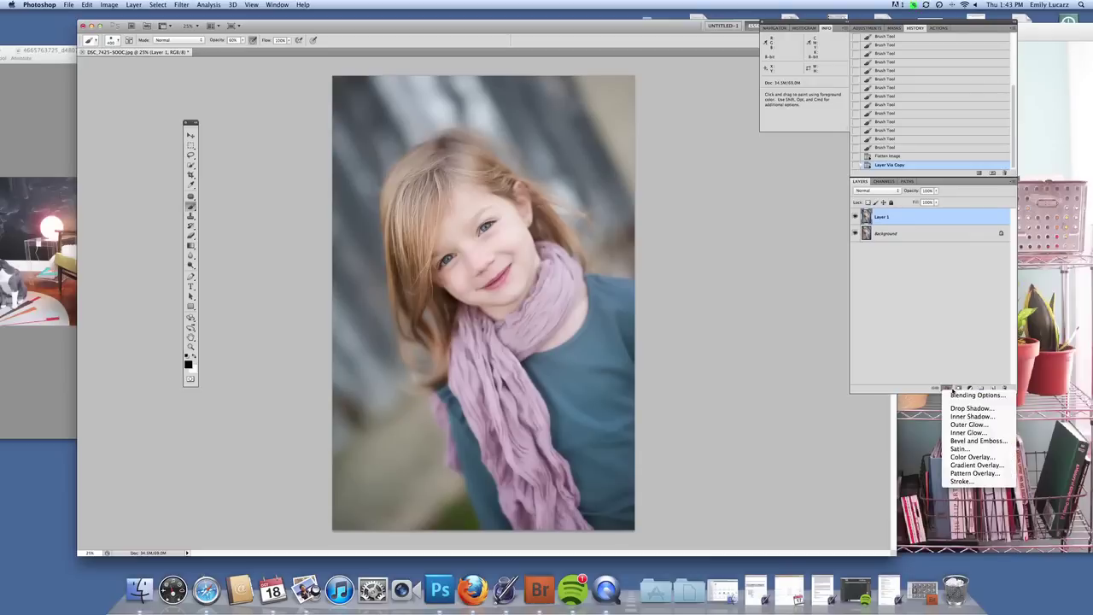
left_click(922, 369)
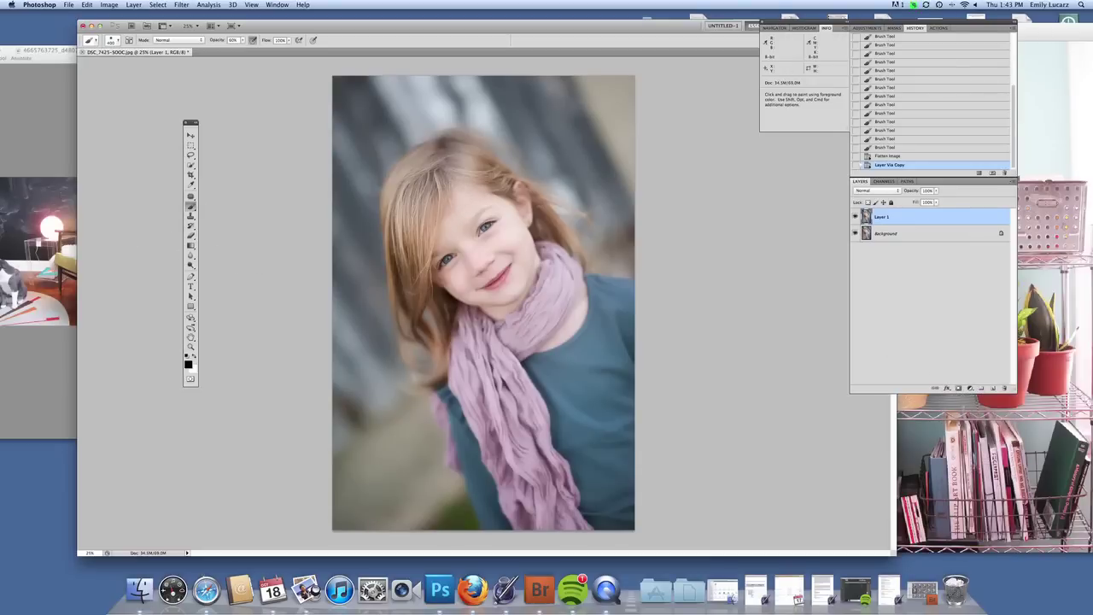
Step: With the Burn Tool, darken the top-right and lower-left blurred background on Layer 1
left_click(191, 266)
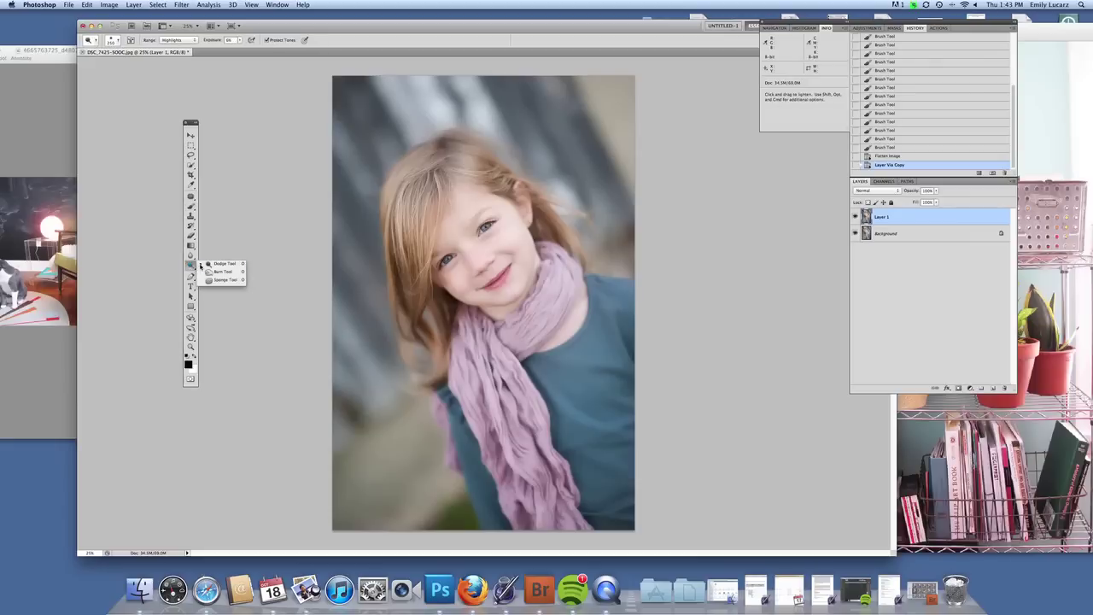
left_click(220, 271)
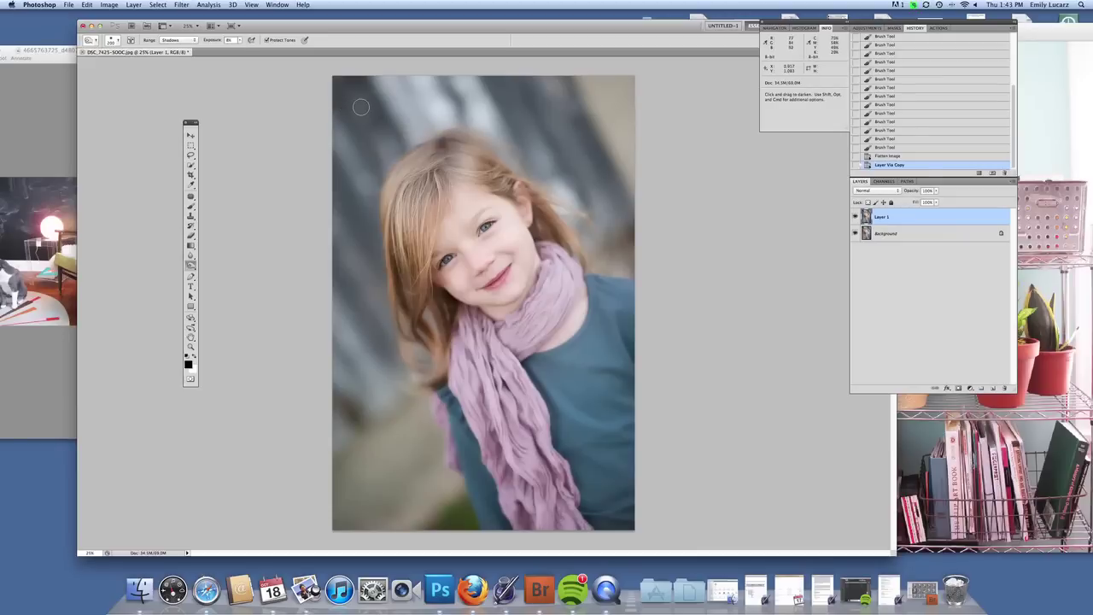
left_click(601, 103)
left_click(601, 103)
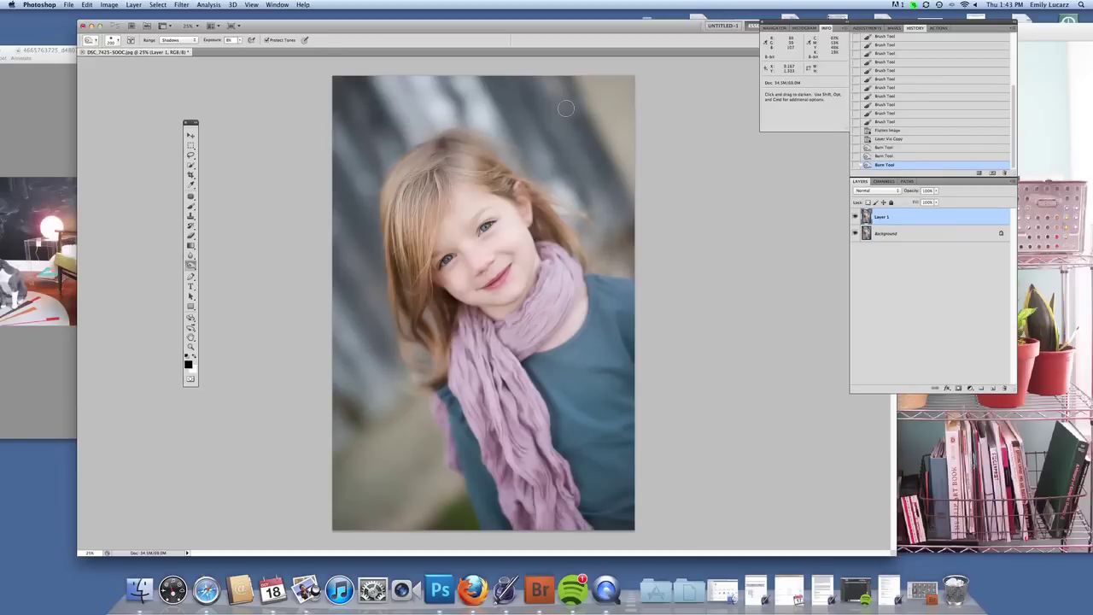
mouse_move(589, 136)
left_mouse_down()
mouse_move(563, 95)
mouse_move(629, 223)
mouse_move(619, 239)
left_mouse_up()
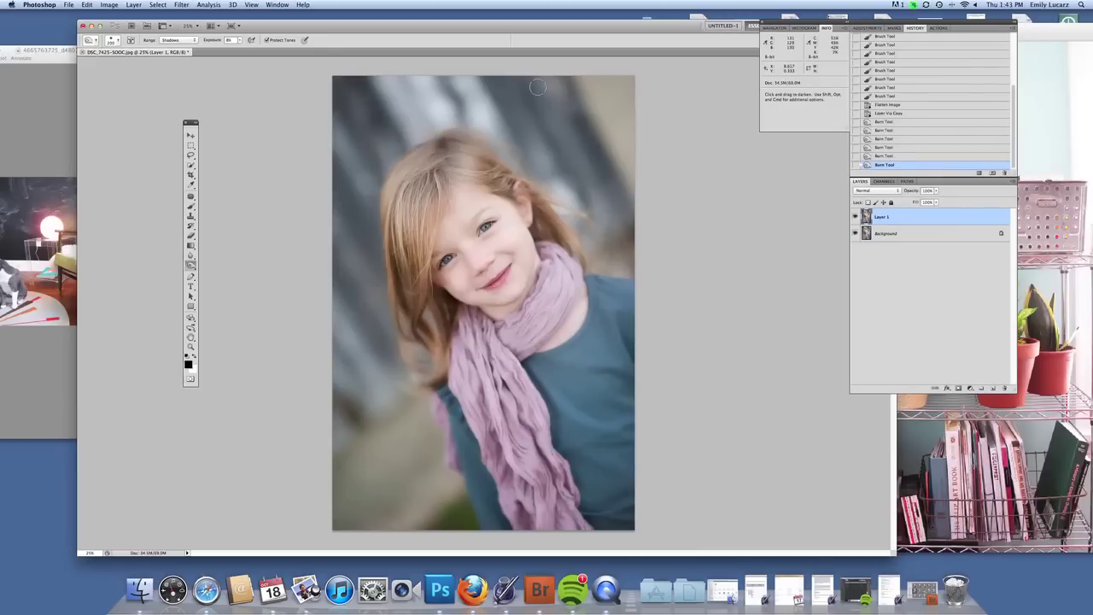
left_click_drag(531, 92, 556, 141)
mouse_move(363, 420)
left_mouse_down()
mouse_move(356, 426)
mouse_move(368, 416)
mouse_move(376, 427)
left_mouse_up()
mouse_move(451, 500)
left_mouse_down()
mouse_move(454, 522)
mouse_move(444, 516)
left_mouse_up()
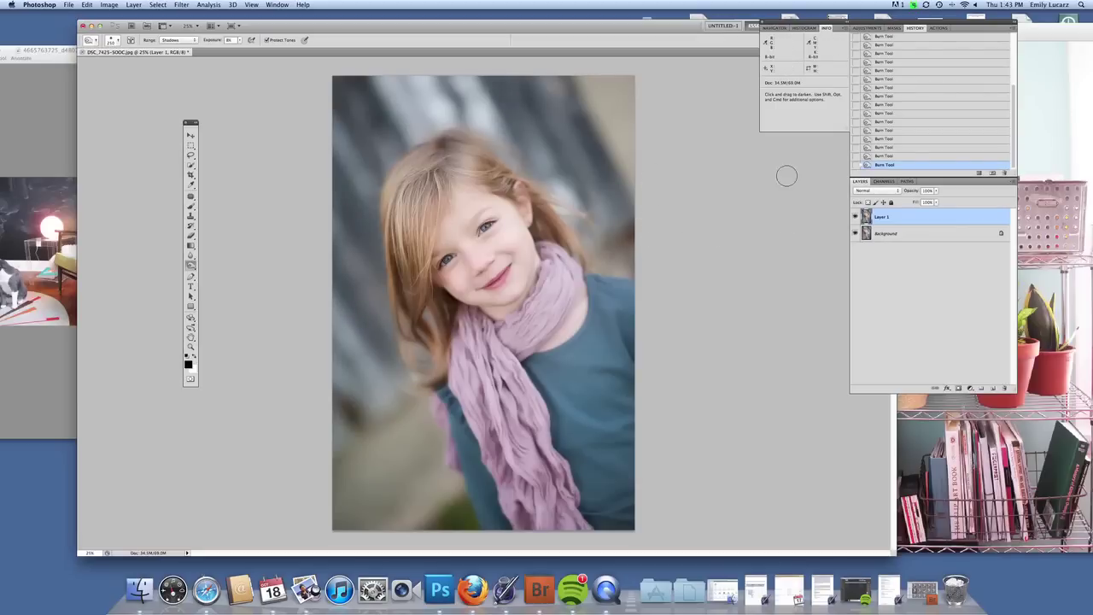
Step: With the Dodge Tool set to Midtones, lighten the upper and left background
left_click(191, 266)
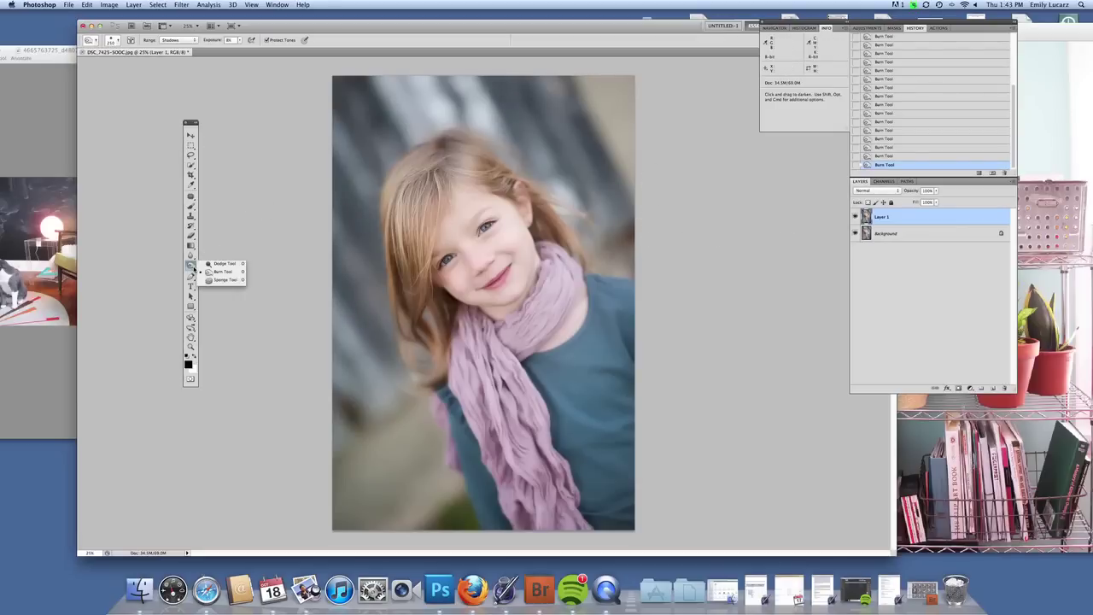
left_click(222, 264)
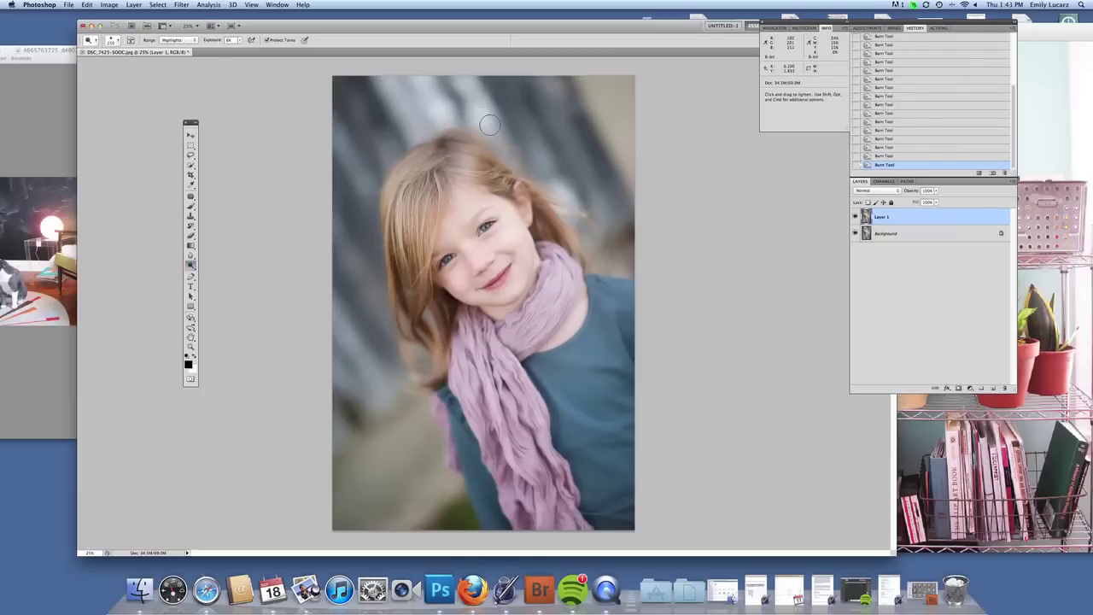
mouse_move(560, 93)
left_mouse_down()
mouse_move(367, 200)
mouse_move(364, 295)
mouse_move(379, 309)
mouse_move(397, 406)
mouse_move(352, 449)
mouse_move(343, 493)
mouse_move(409, 495)
mouse_move(410, 507)
mouse_move(435, 498)
mouse_move(351, 388)
left_mouse_up()
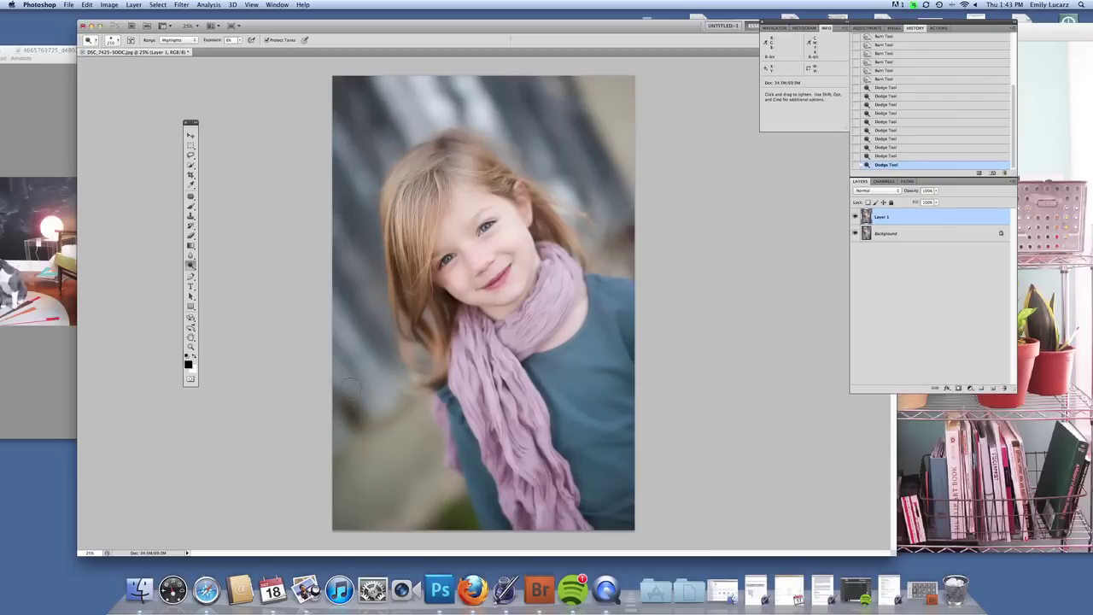
left_click(176, 40)
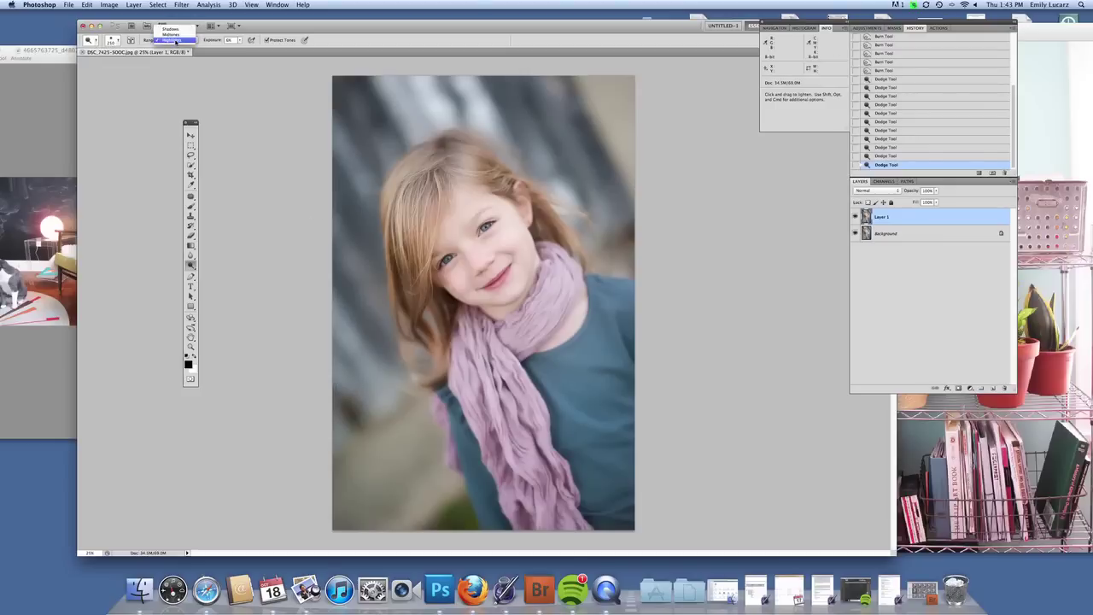
left_click(175, 35)
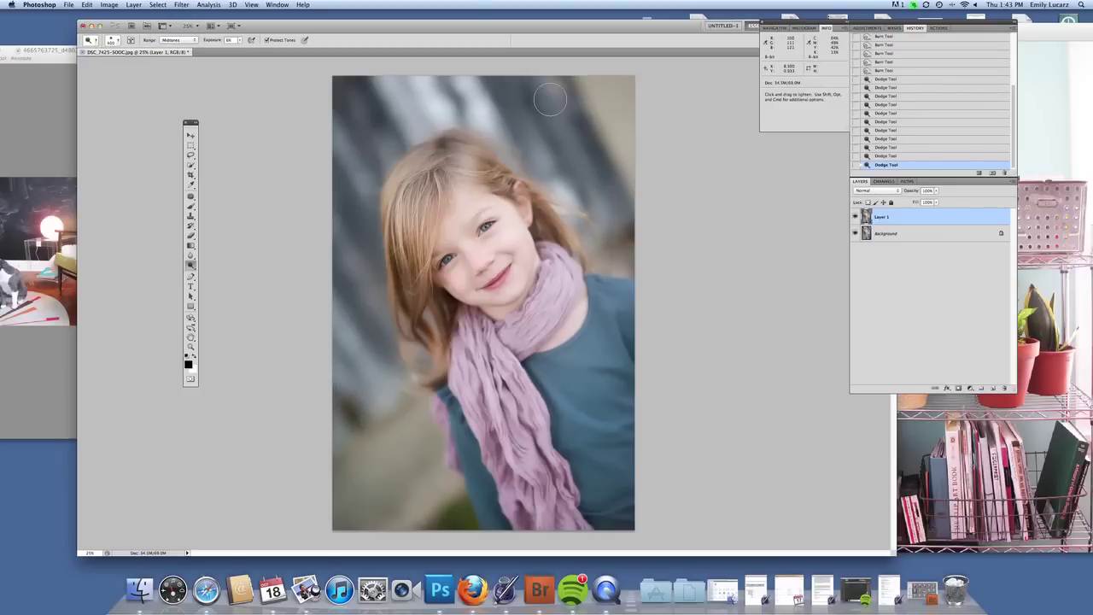
mouse_move(550, 100)
left_mouse_down()
mouse_move(570, 137)
mouse_move(520, 94)
mouse_move(542, 133)
mouse_move(580, 162)
mouse_move(562, 233)
left_mouse_up()
mouse_move(344, 294)
left_mouse_down()
mouse_move(366, 335)
mouse_move(353, 309)
mouse_move(360, 388)
mouse_move(348, 461)
mouse_move(396, 455)
mouse_move(387, 487)
mouse_move(417, 498)
mouse_move(422, 487)
mouse_move(394, 508)
mouse_move(324, 395)
left_mouse_up()
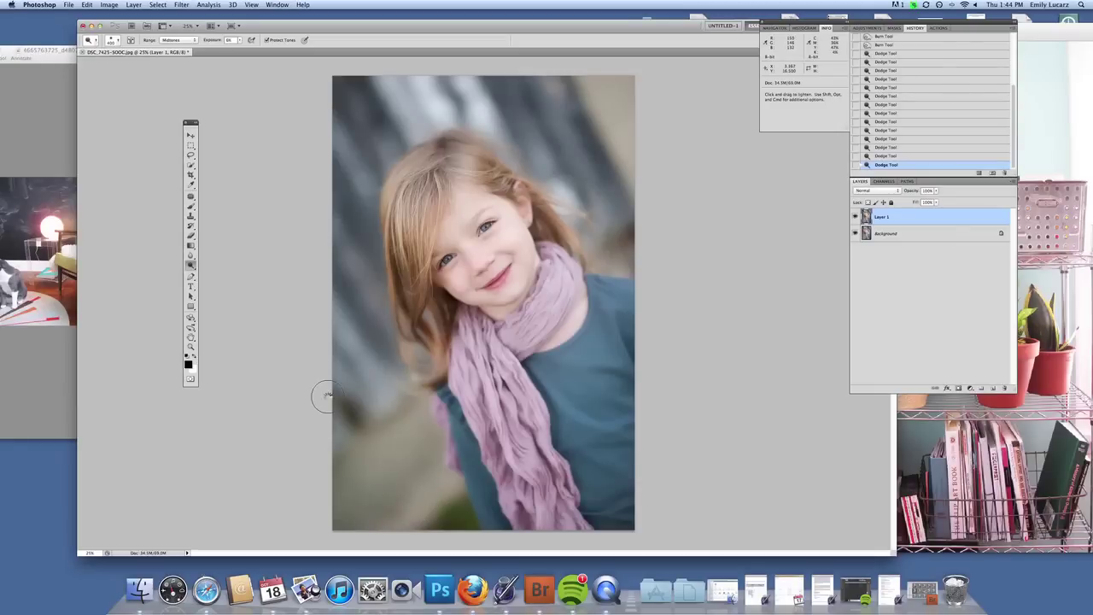
left_click(575, 278)
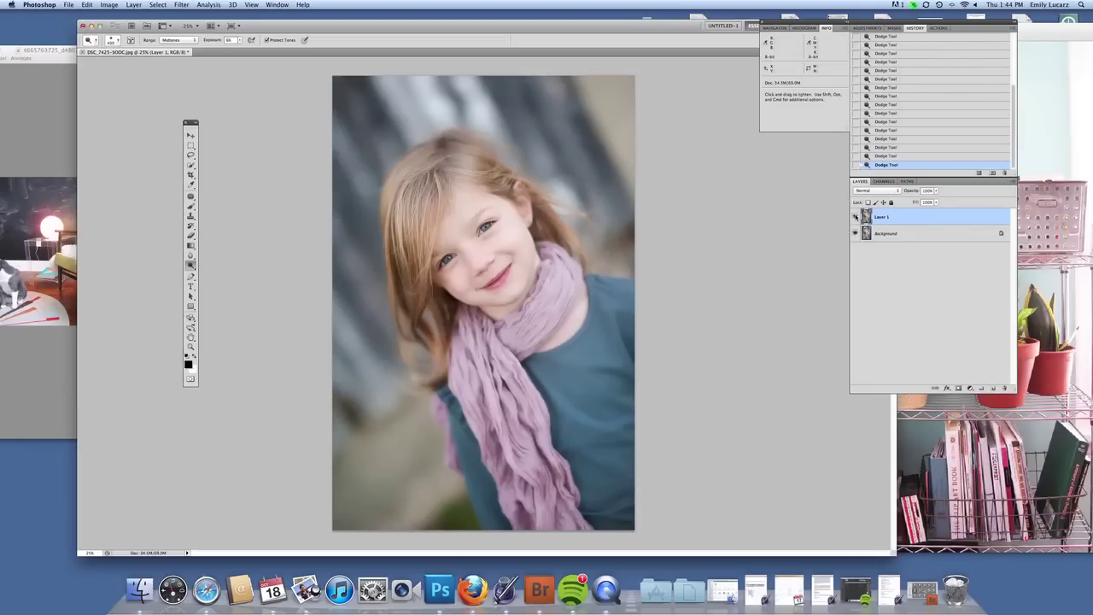
Step: Toggle Layer 1's visibility to compare, then flatten the image into one Background layer
left_click(855, 217)
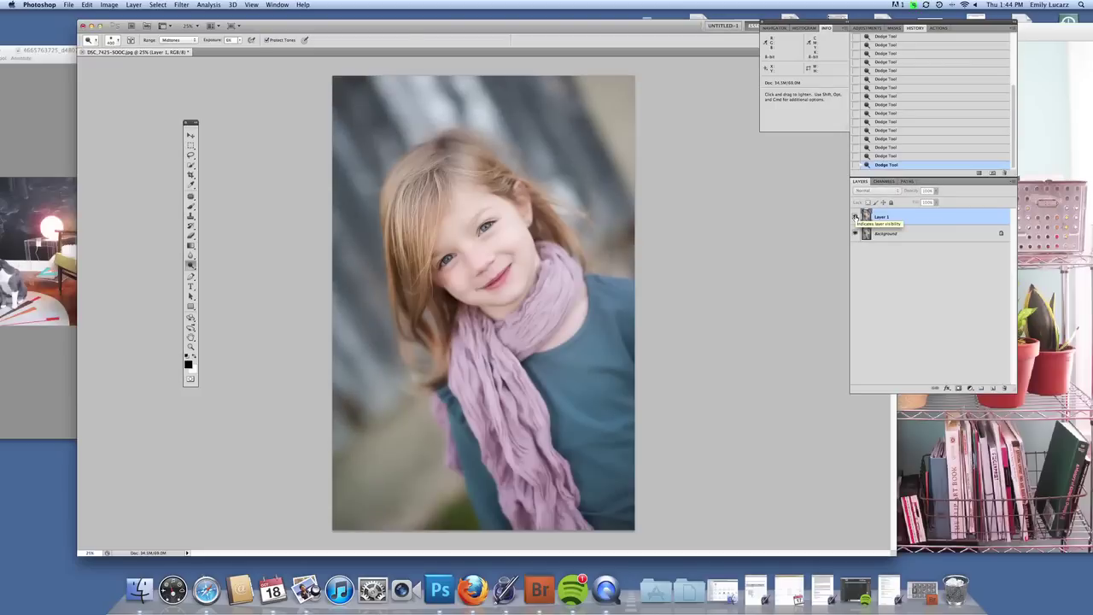
left_click(855, 217)
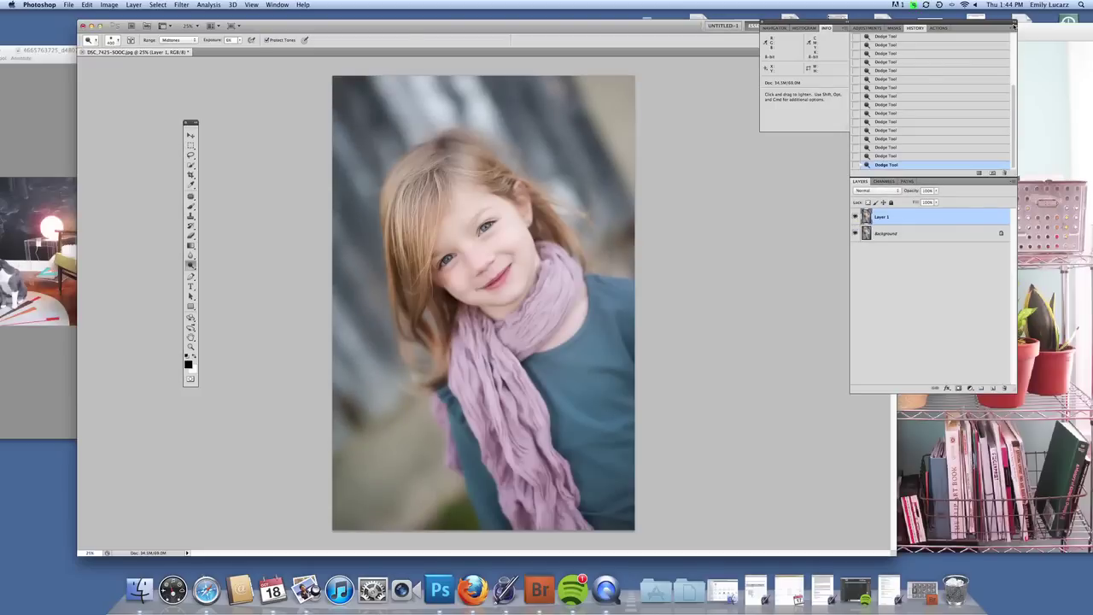
left_click(993, 173)
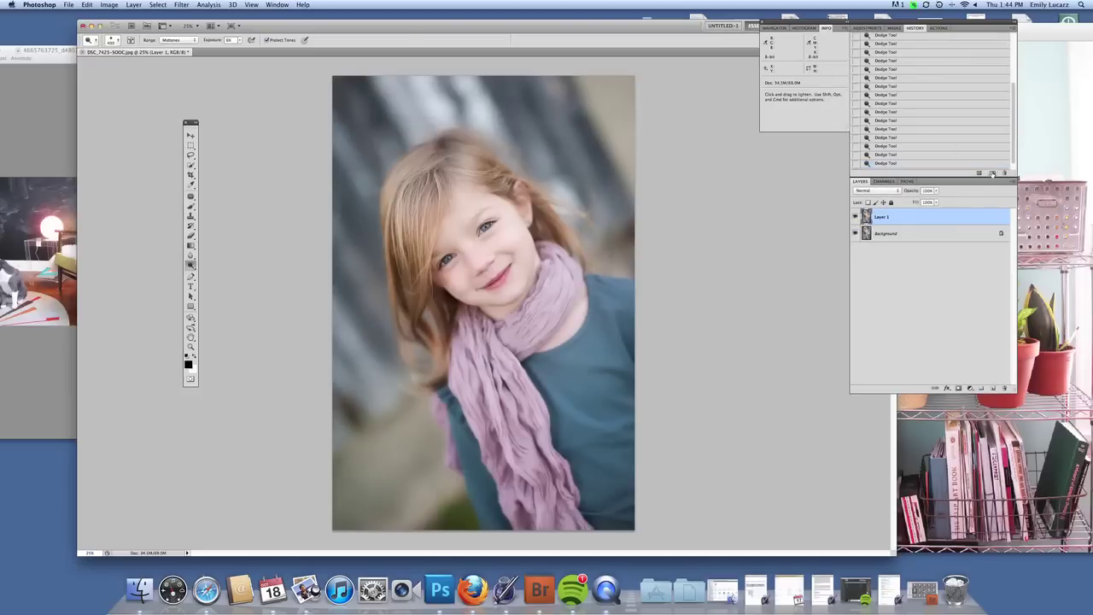
left_click(134, 4)
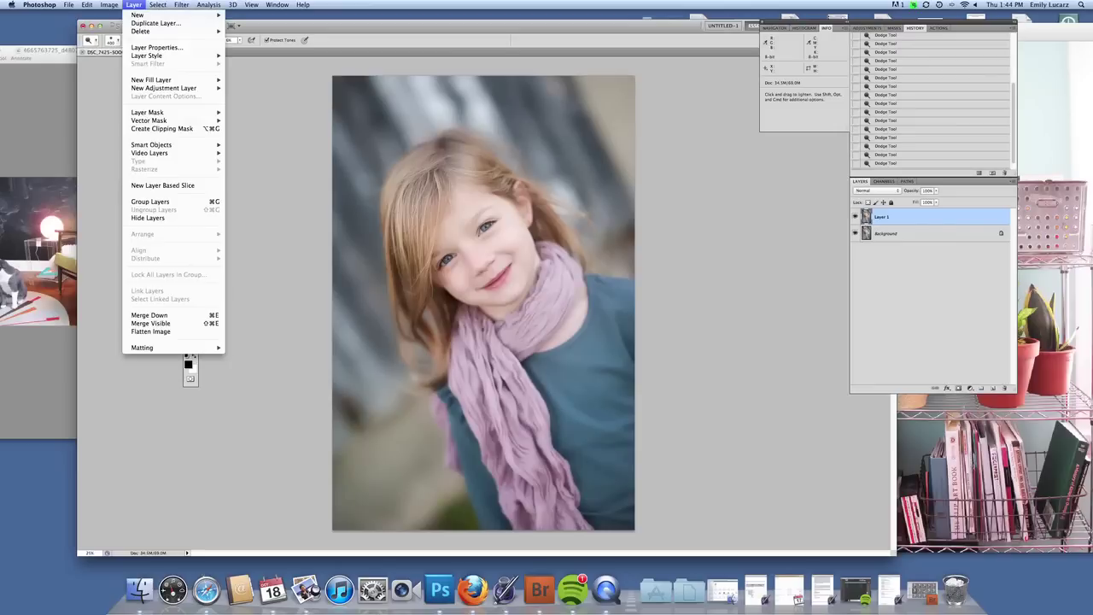
left_click(187, 332)
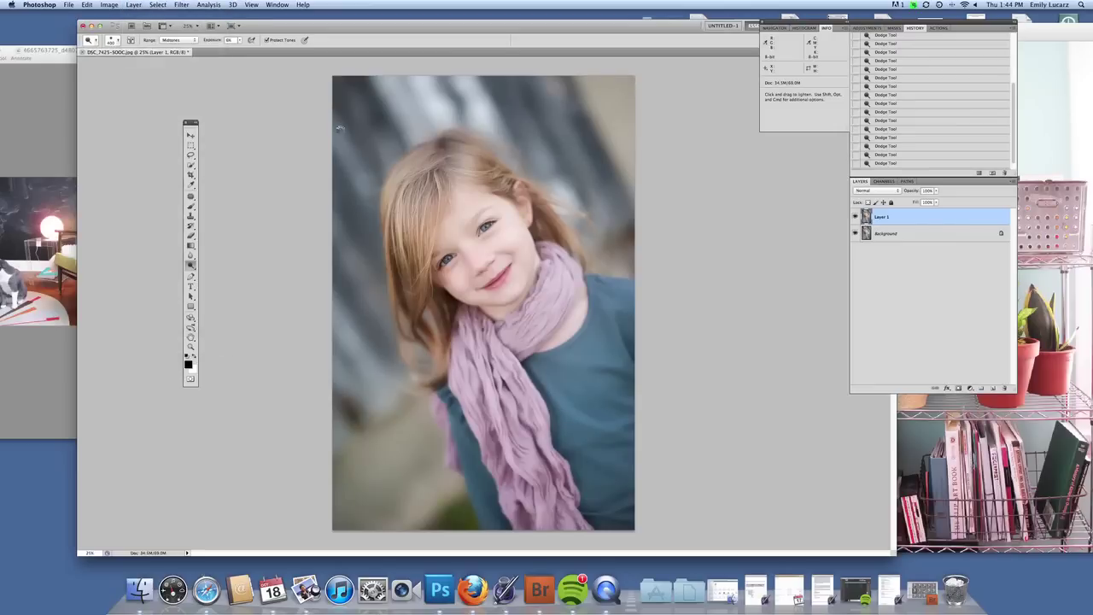
Step: Show the Actions panel and duplicate the flattened portrait onto a new Layer 1
left_click(938, 28)
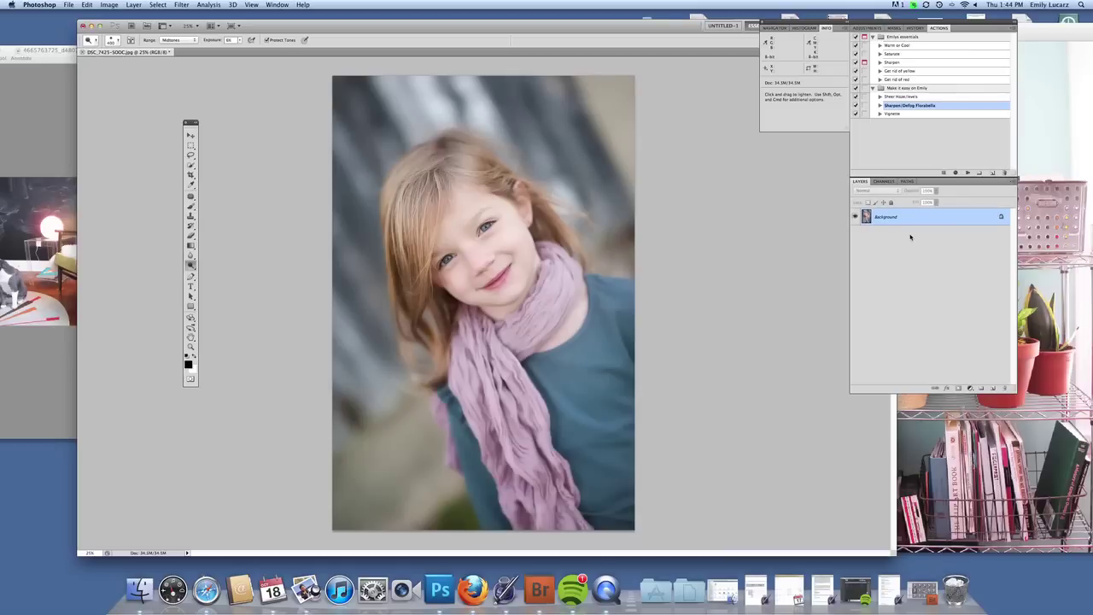
key("super+j")
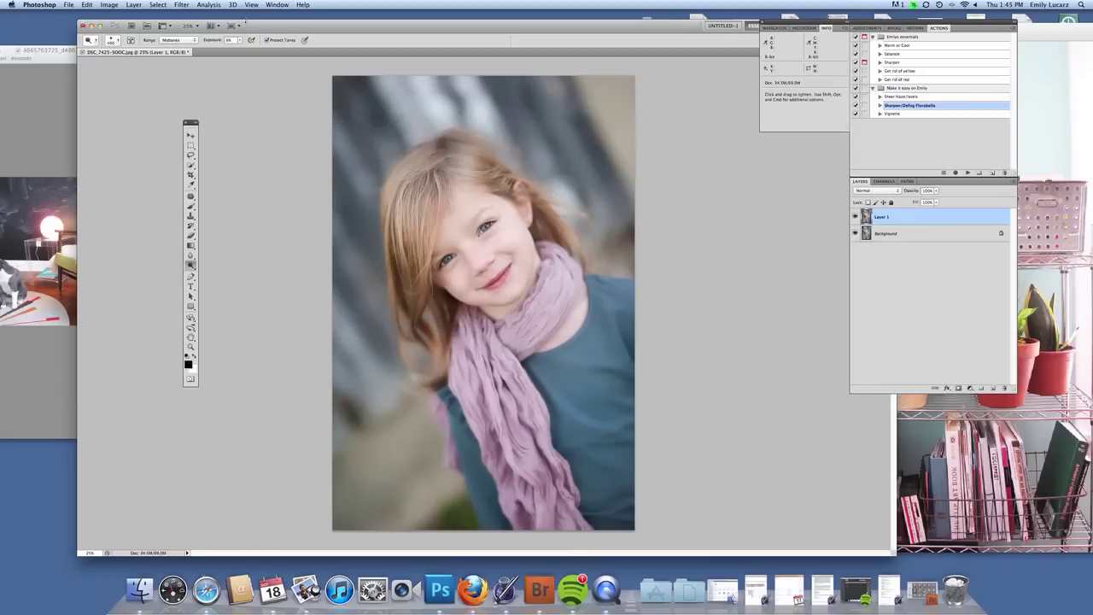
Step: Zoom to 100% and set a ~22 px Dodge brush limited to Highlights for the eyes
left_click(252, 4)
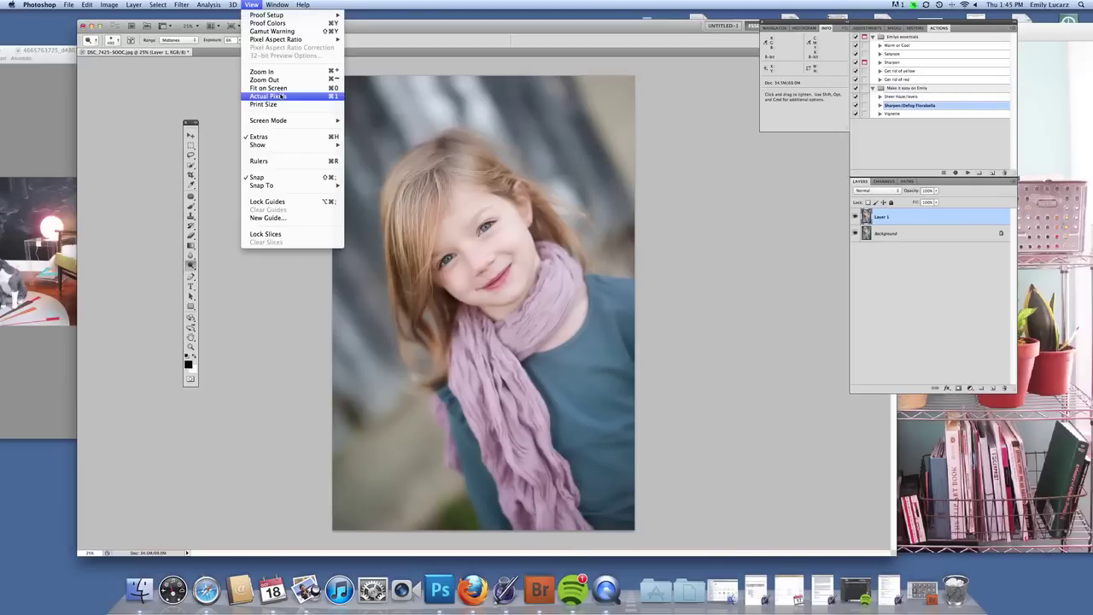
left_click(420, 198)
key("super+alt+0")
scroll(426, 197, "up", 5)
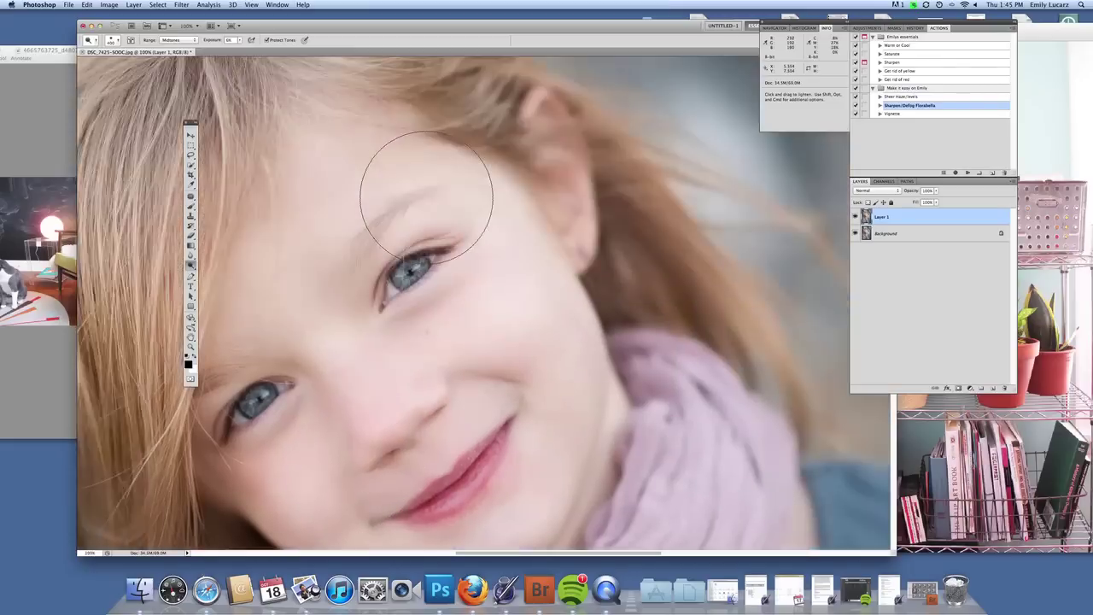
scroll(427, 198, "down", 3)
scroll(427, 220, "left", 5)
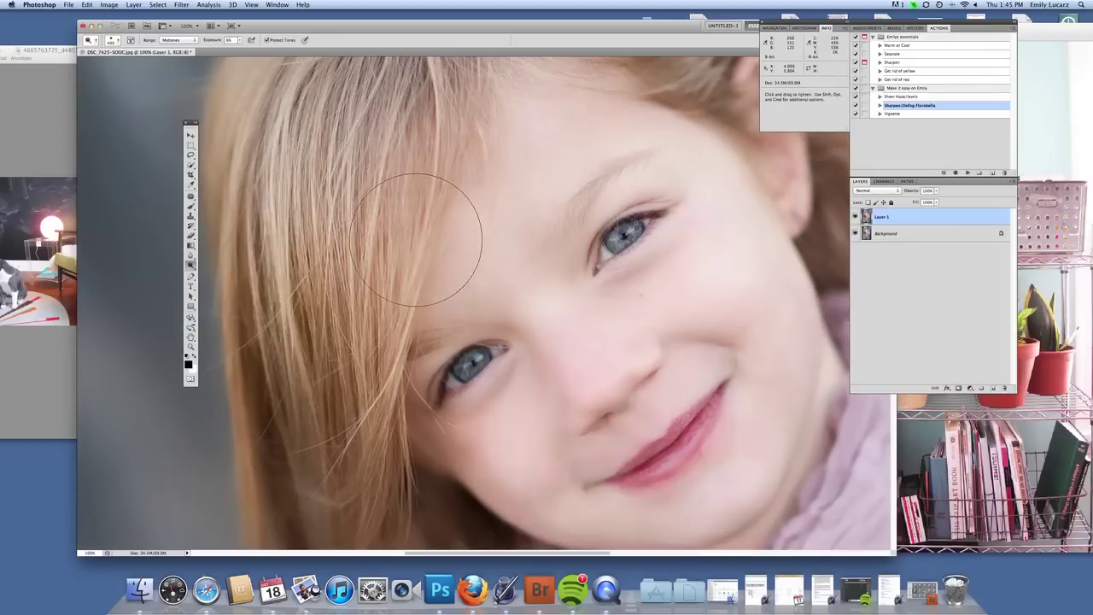
key("bracketleft")
key("bracketleft")
key("bracketleft")
key("bracketleft")
key("bracketleft")
key("bracketleft")
key("bracketleft")
key("bracketleft")
key("bracketleft")
key("bracketleft")
key("bracketleft")
key("bracketleft")
left_click(175, 40)
left_click(186, 46)
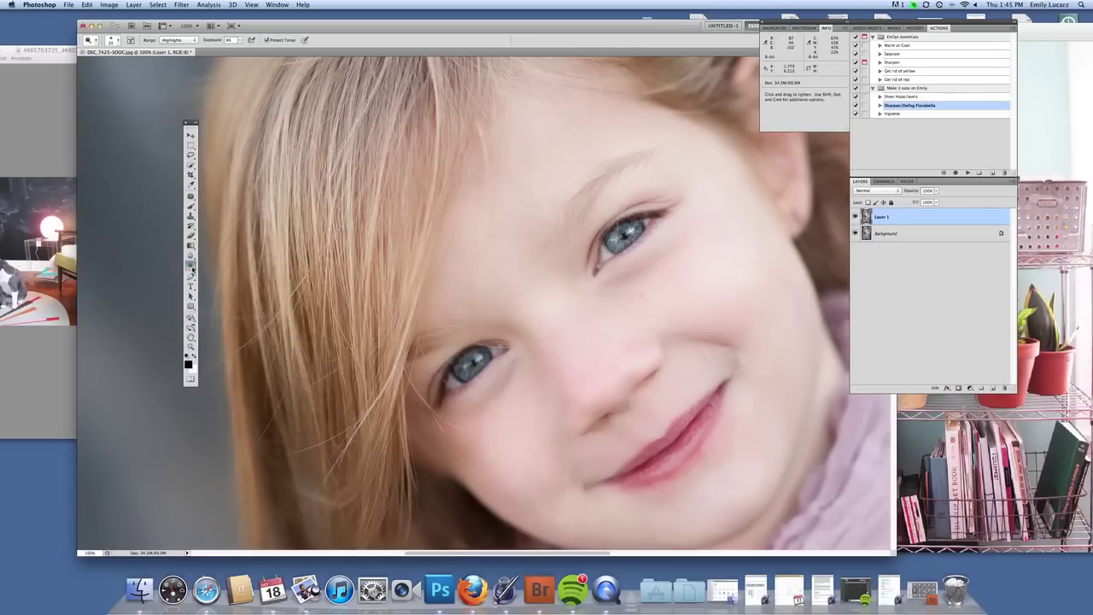
Step: Switch to the Burn Tool for the eye shadows, then toggle Layer 1 and review History
left_click_drag(192, 268, 218, 272)
left_click(856, 218)
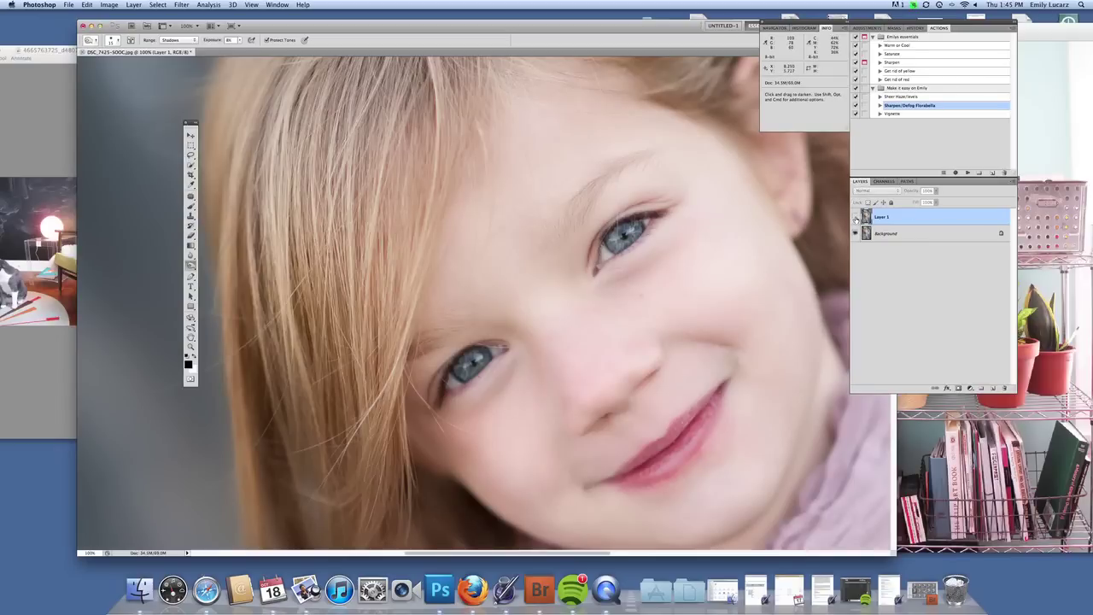
left_click(855, 217)
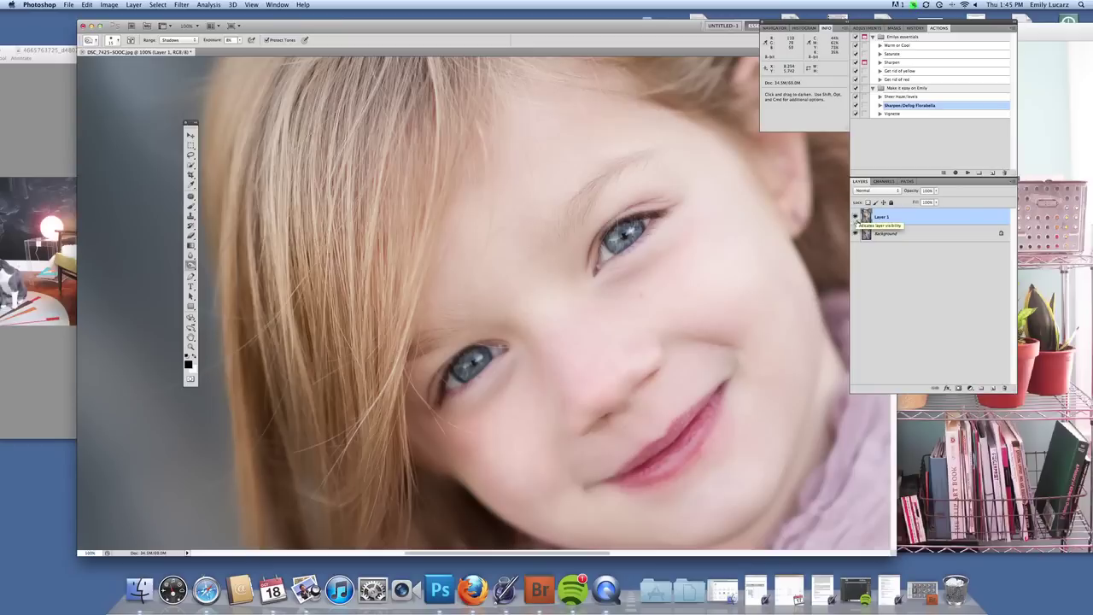
left_click(915, 28)
scroll(939, 158, "up", 2)
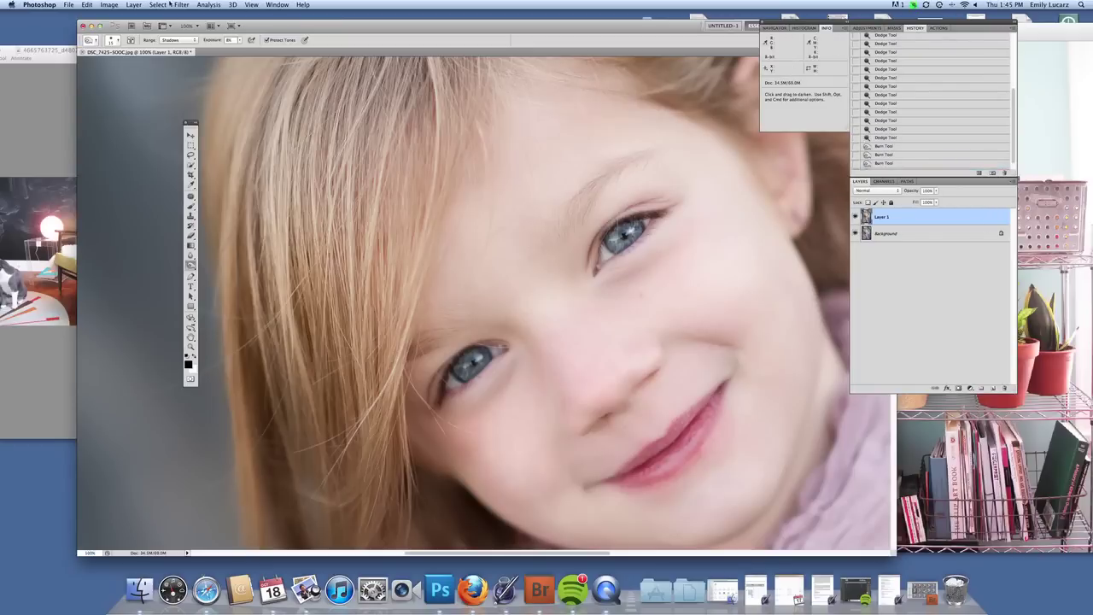
left_click(134, 6)
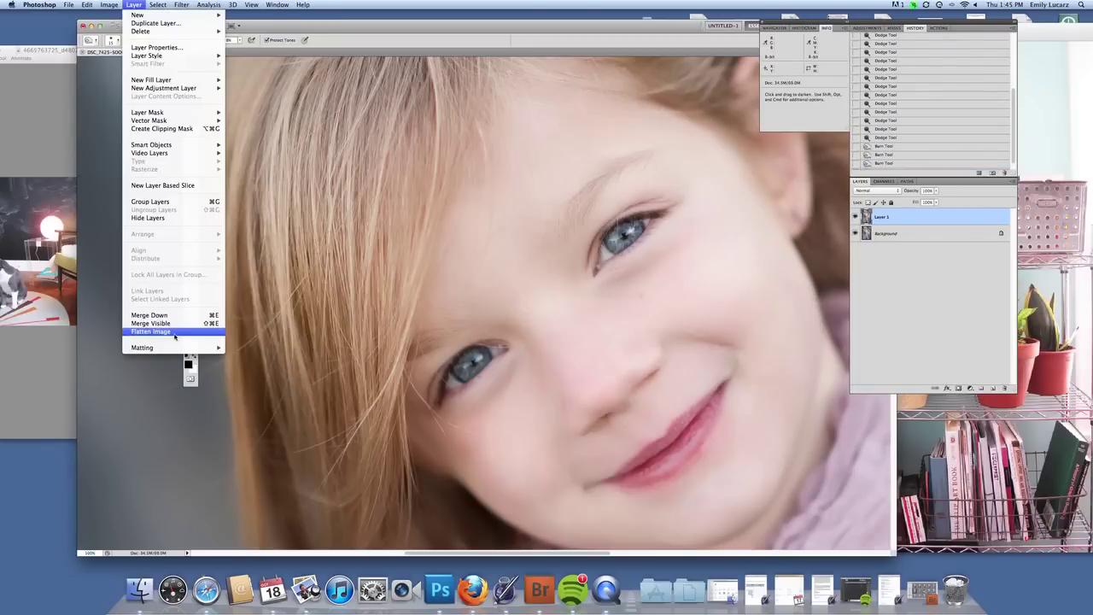
Step: Flatten the image and run the Sharpen action, dismissing its paint-with-white prompt
key("Escape")
key("super+shift+f")
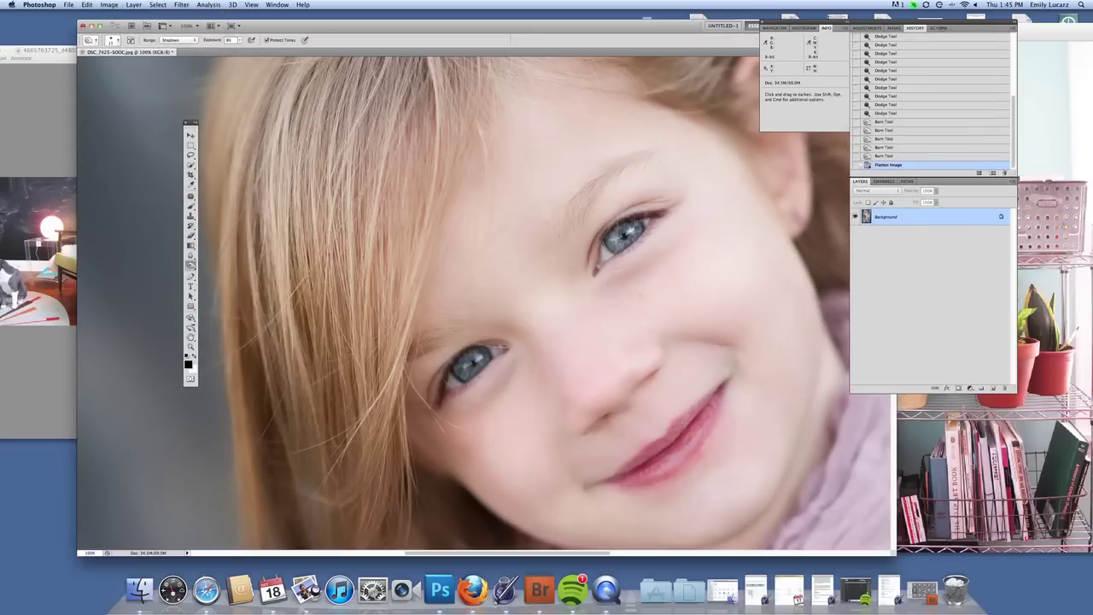
left_click(939, 28)
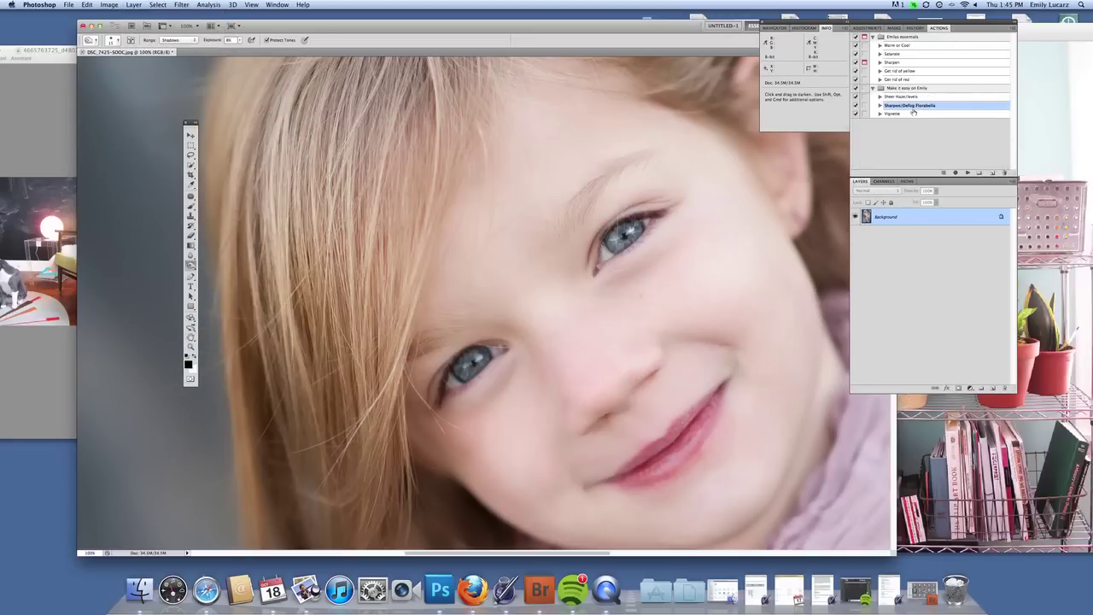
left_click(907, 64)
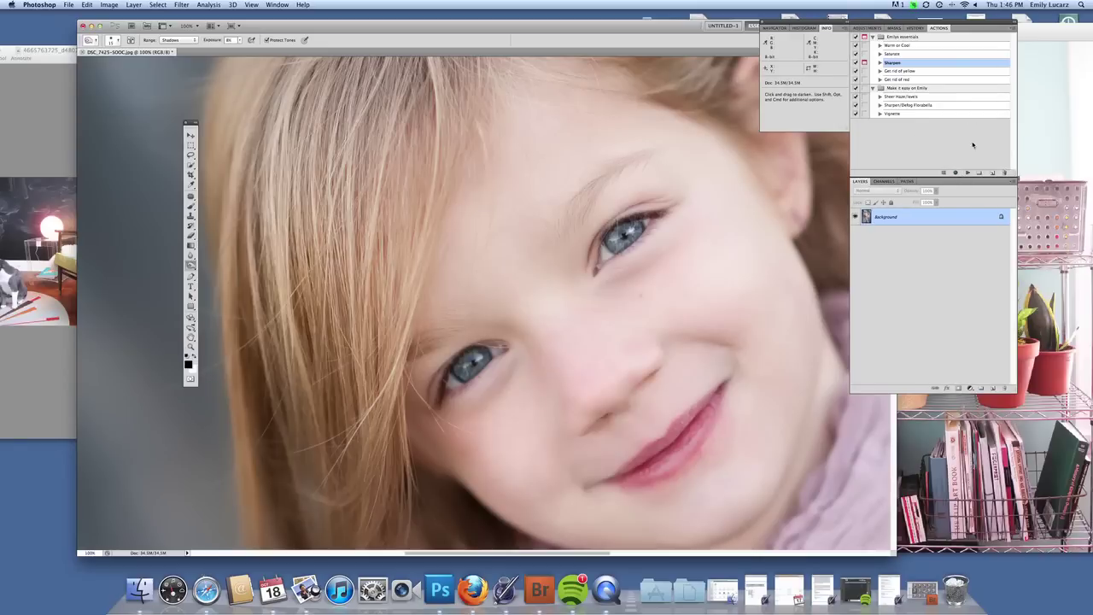
left_click(967, 172)
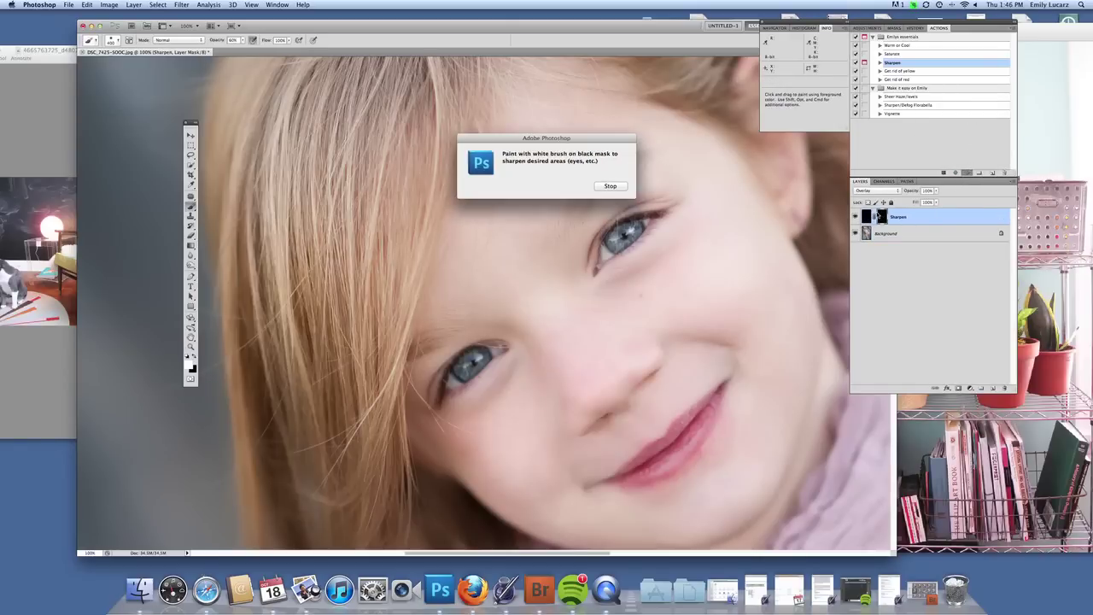
left_click(618, 187)
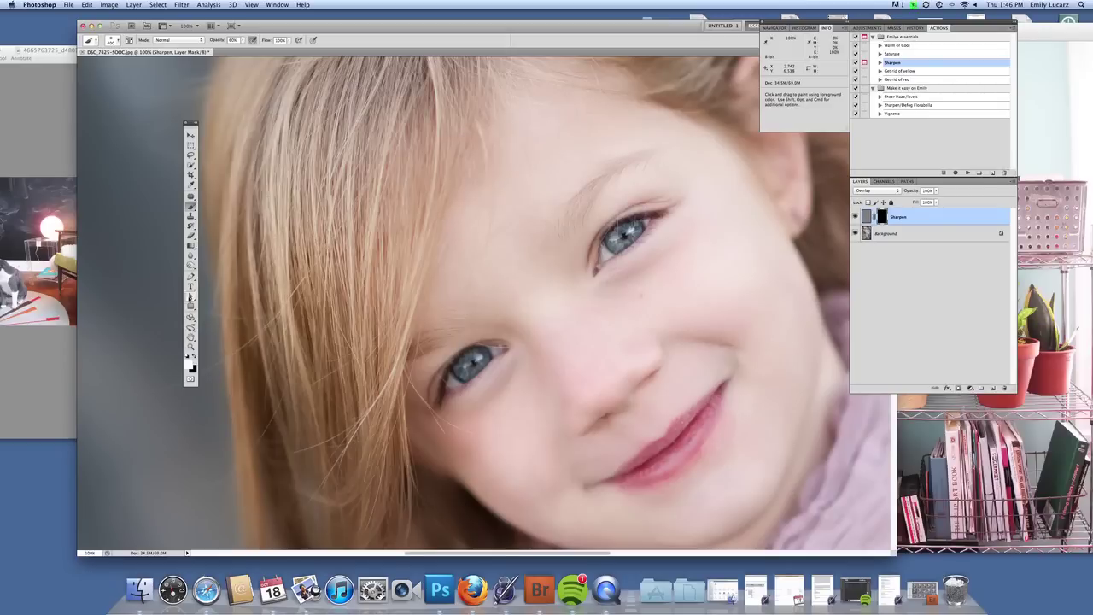
Step: Set a low brush opacity and about 310 px size for painting the eye mask
left_click(242, 41)
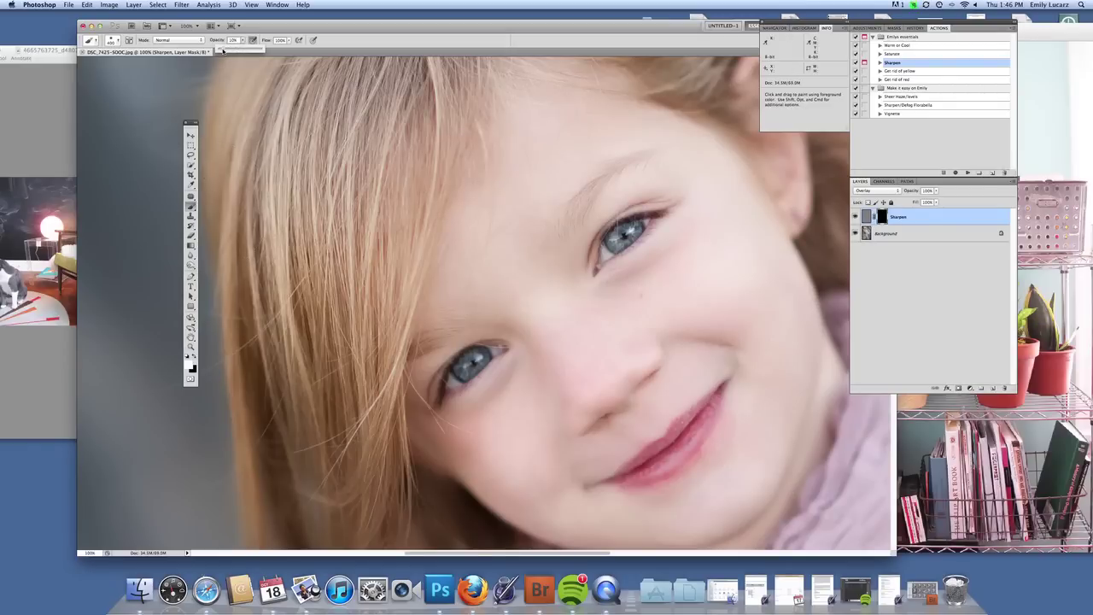
left_click(646, 245)
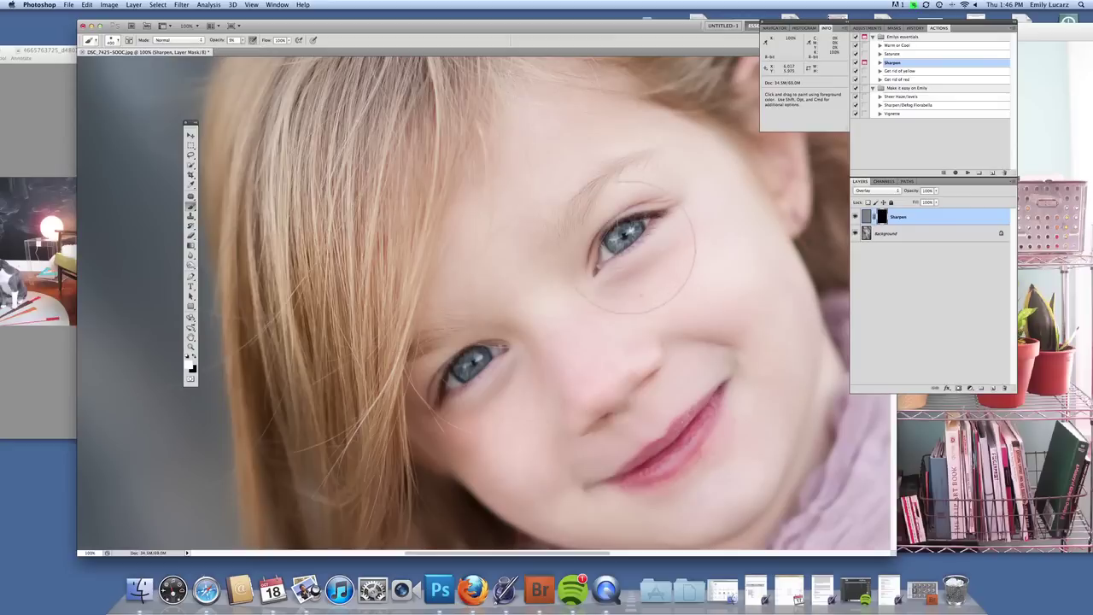
key("bracketleft")
key("bracketleft")
key("bracketleft")
key("bracketleft")
key("bracketleft")
left_click(914, 28)
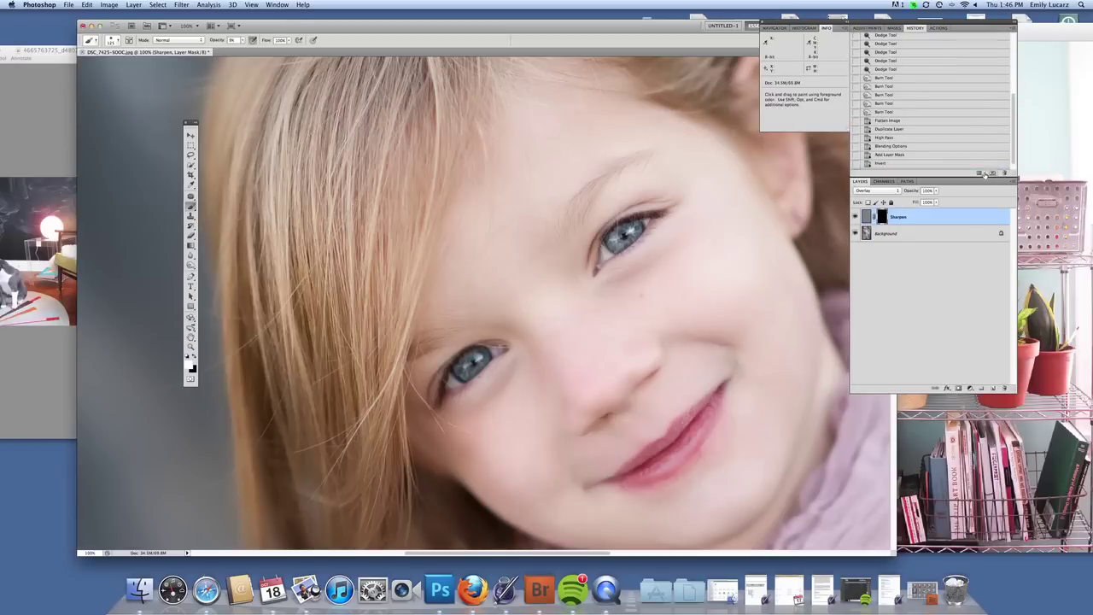
Step: Flatten the Sharpen overlay layer and its painted mask into the Background layer
left_click(134, 5)
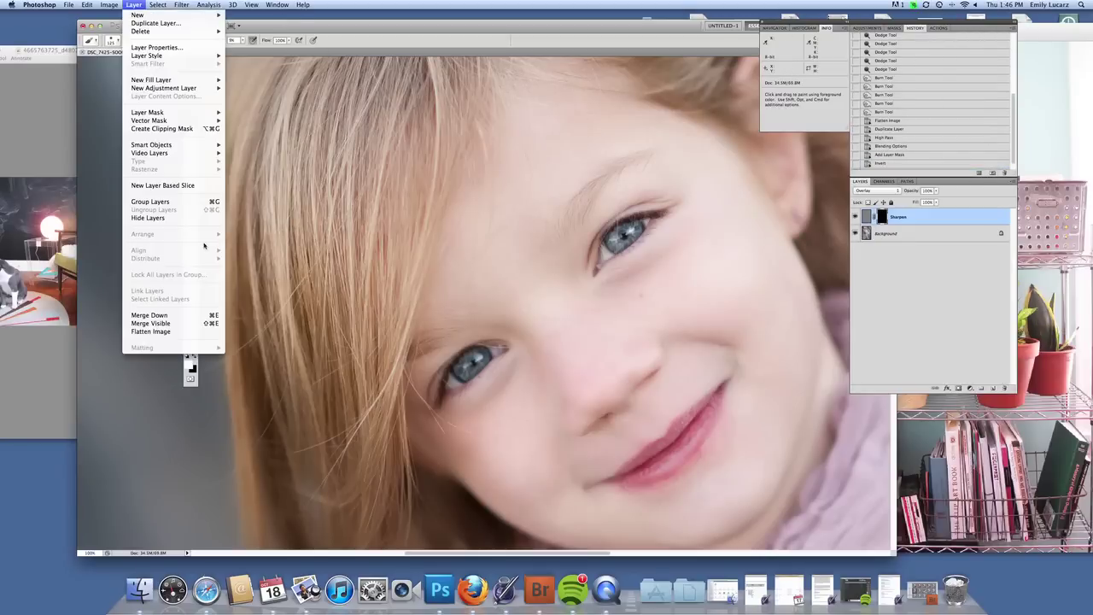
left_click(170, 331)
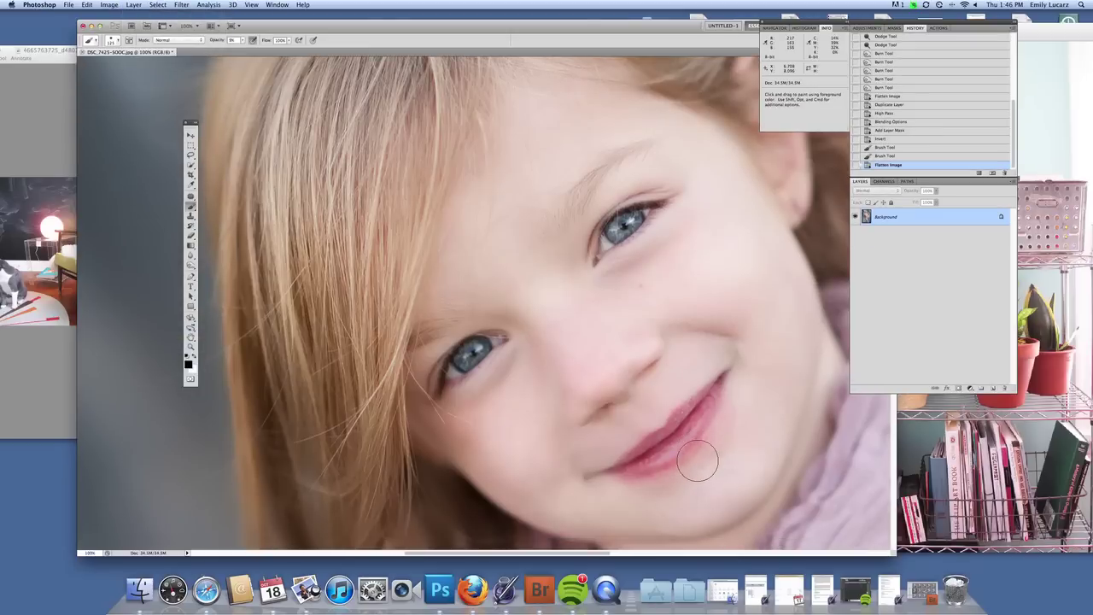
scroll(698, 461, "right", 5)
scroll(698, 461, "down", 2)
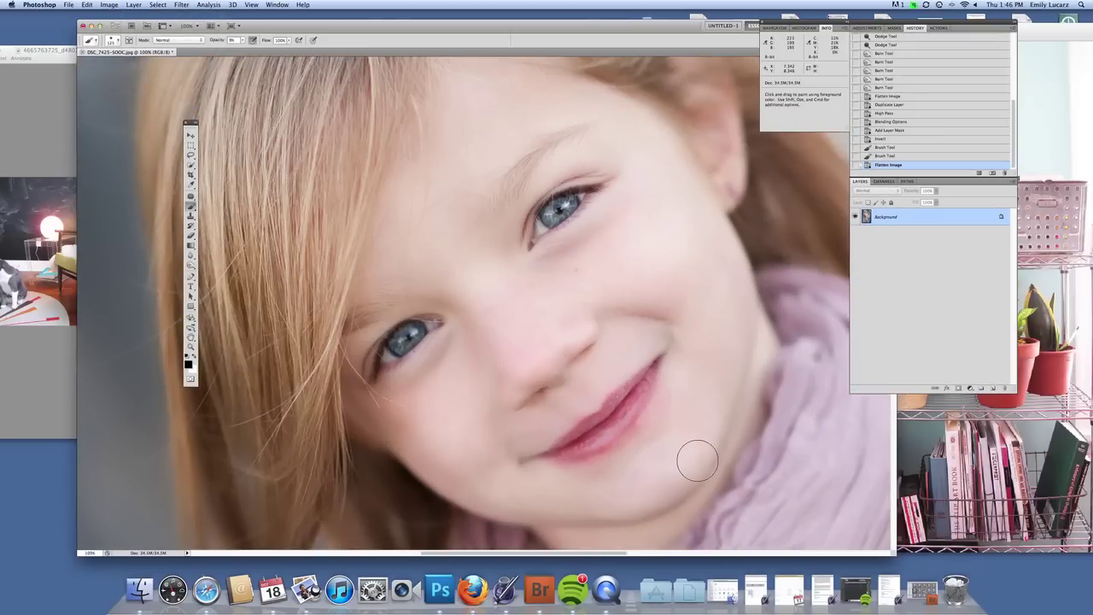
scroll(697, 461, "down", 1)
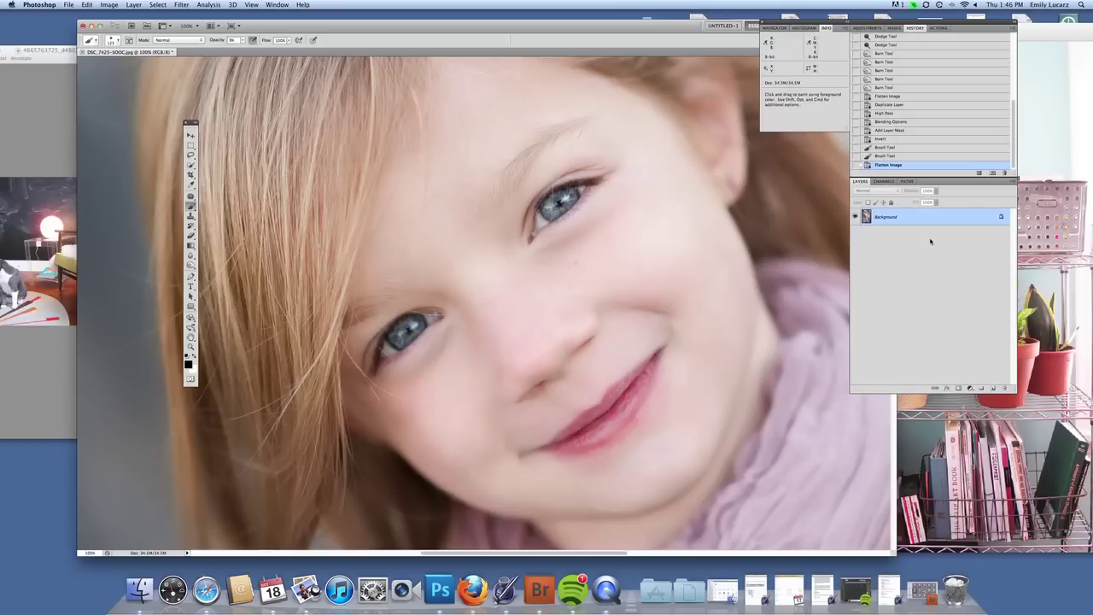
Step: Copy the background to Layer 1 and patch the blemish below the lower lip
key("super+j")
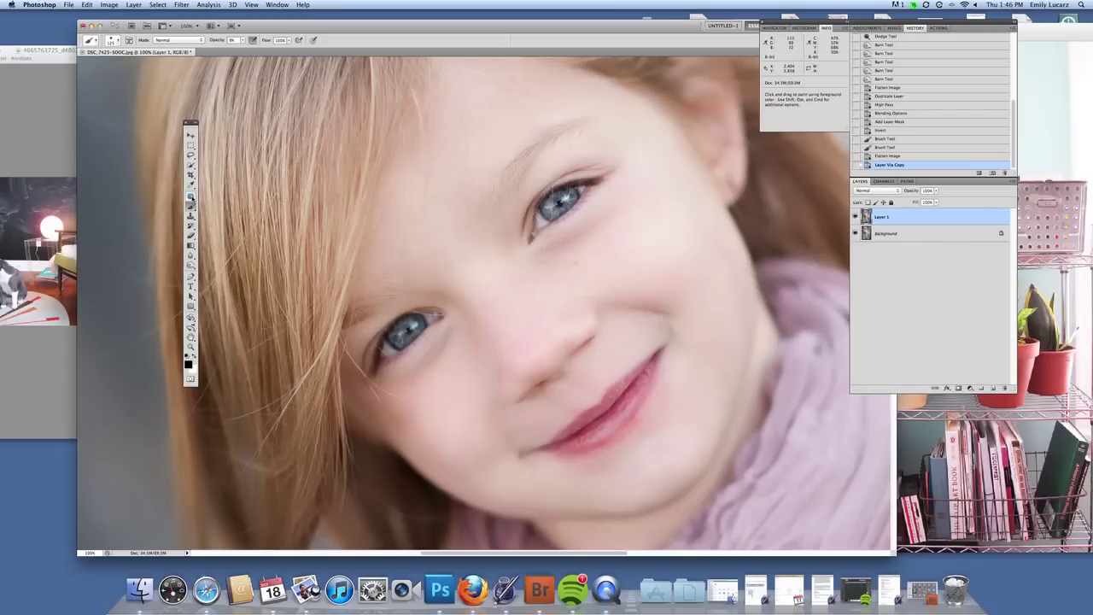
left_click(192, 197)
mouse_move(191, 197)
left_mouse_down()
mouse_move(218, 195)
mouse_move(220, 211)
left_mouse_up()
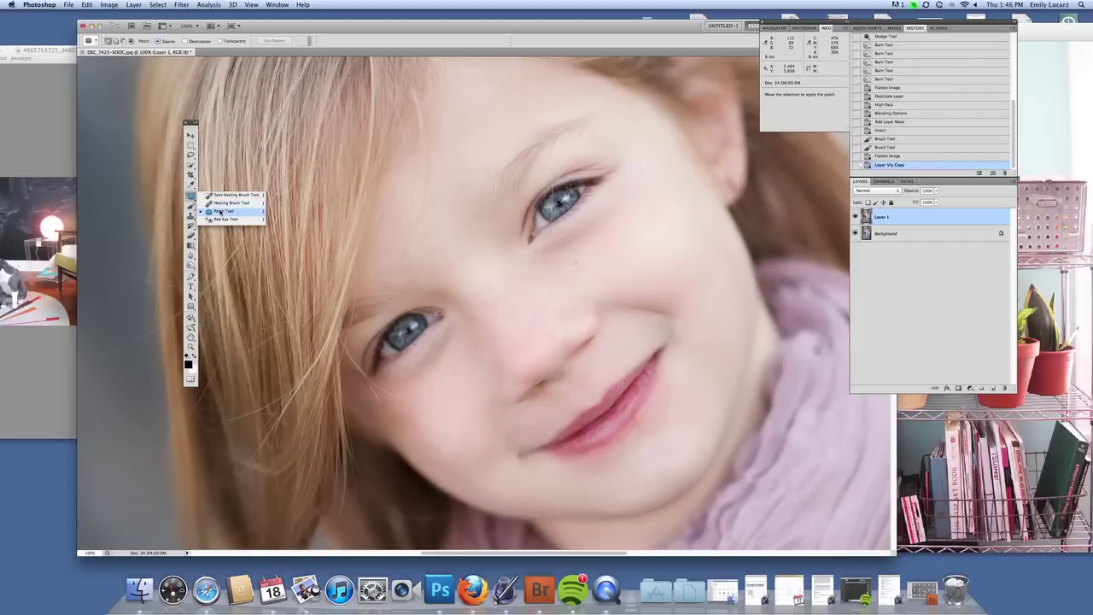
left_click_drag(220, 211, 220, 211)
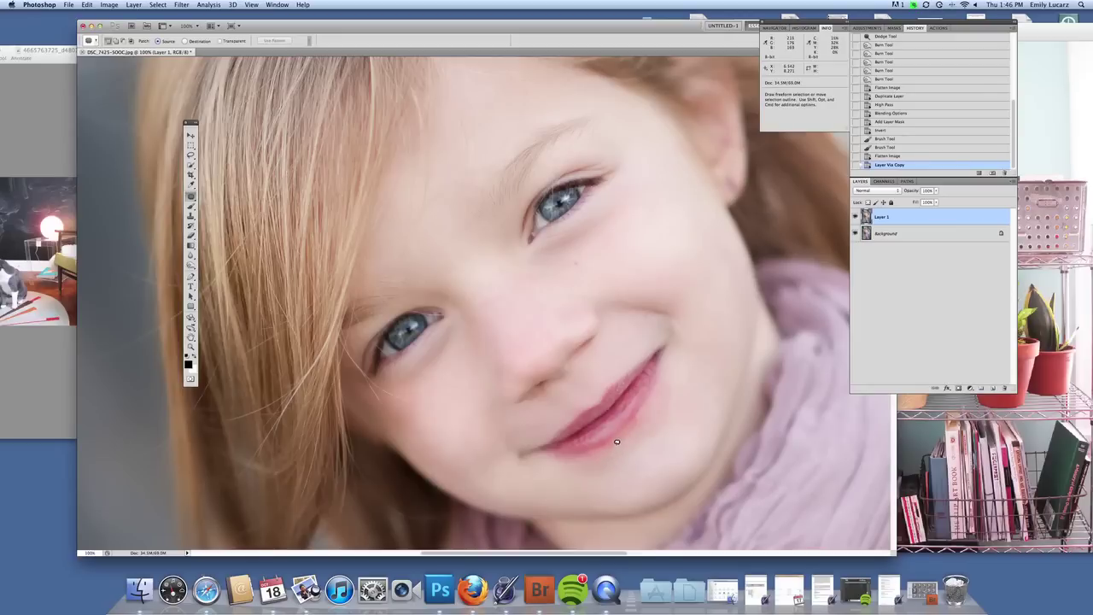
mouse_move(610, 444)
left_mouse_down()
mouse_move(580, 452)
mouse_move(607, 459)
mouse_move(623, 438)
mouse_move(608, 445)
mouse_move(628, 466)
left_mouse_up()
key("super+d")
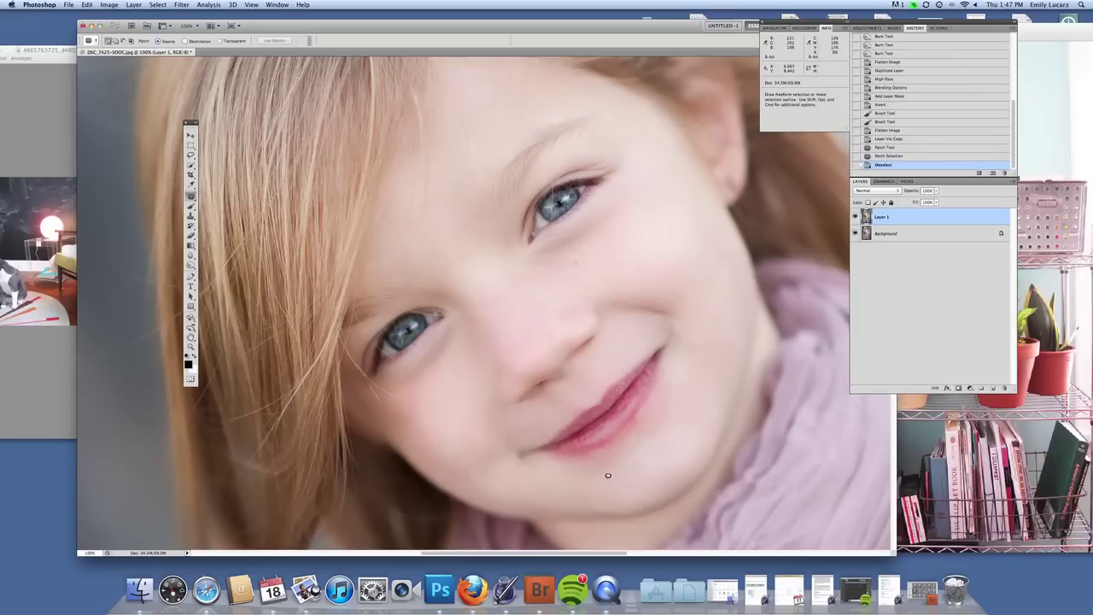
Step: Patch the spots along the lower lip edge and below the lip, then compare Layer 1 on and off
mouse_move(653, 415)
left_mouse_down()
mouse_move(619, 444)
mouse_move(646, 431)
mouse_move(651, 407)
mouse_move(636, 421)
mouse_move(657, 444)
mouse_move(666, 413)
left_mouse_up()
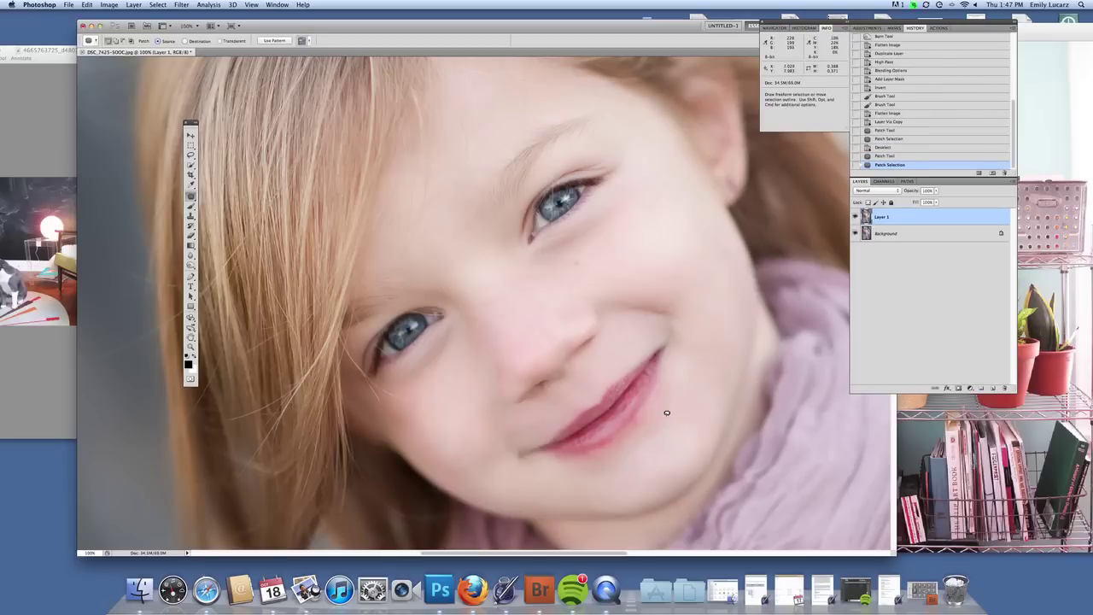
key("super+d")
mouse_move(602, 452)
left_mouse_down()
mouse_move(570, 461)
mouse_move(593, 469)
mouse_move(617, 458)
mouse_move(583, 457)
mouse_move(588, 483)
left_mouse_up()
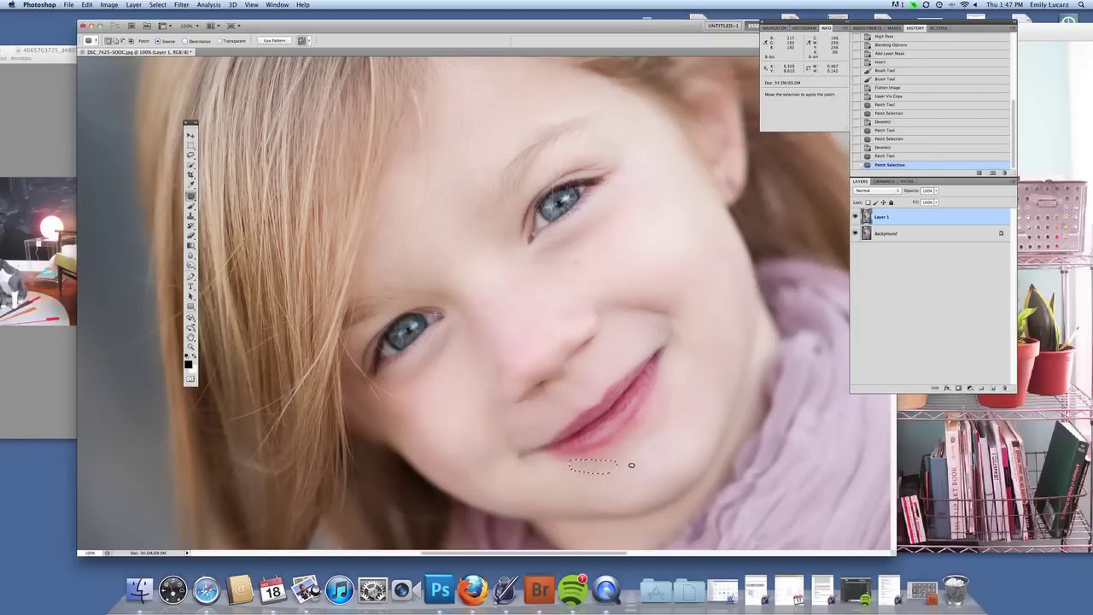
key("super+d")
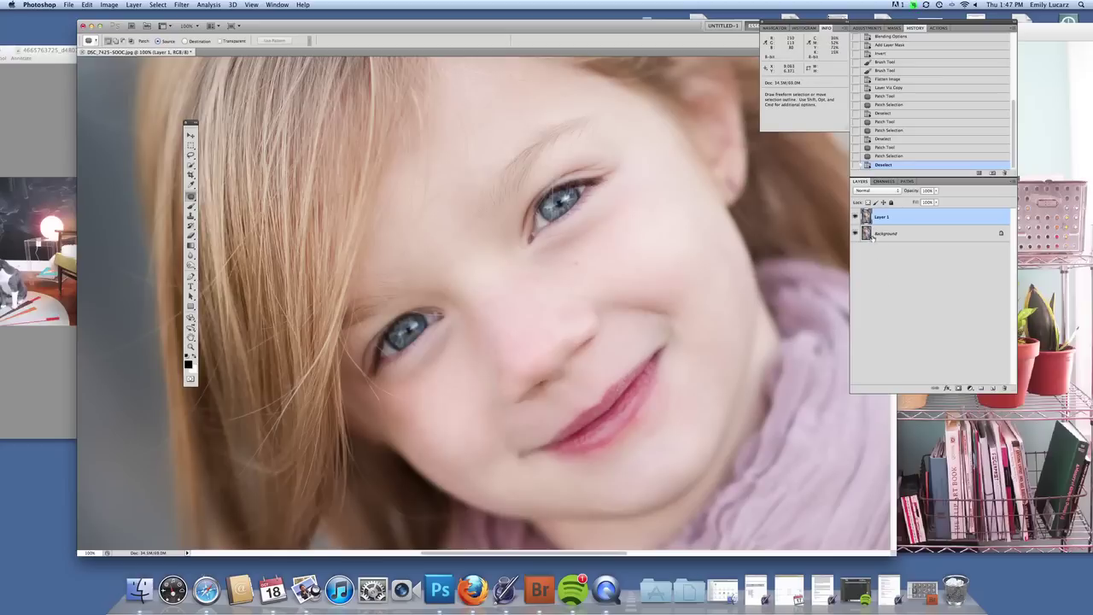
left_click(855, 217)
left_click(856, 217)
scroll(986, 166, "up", 2)
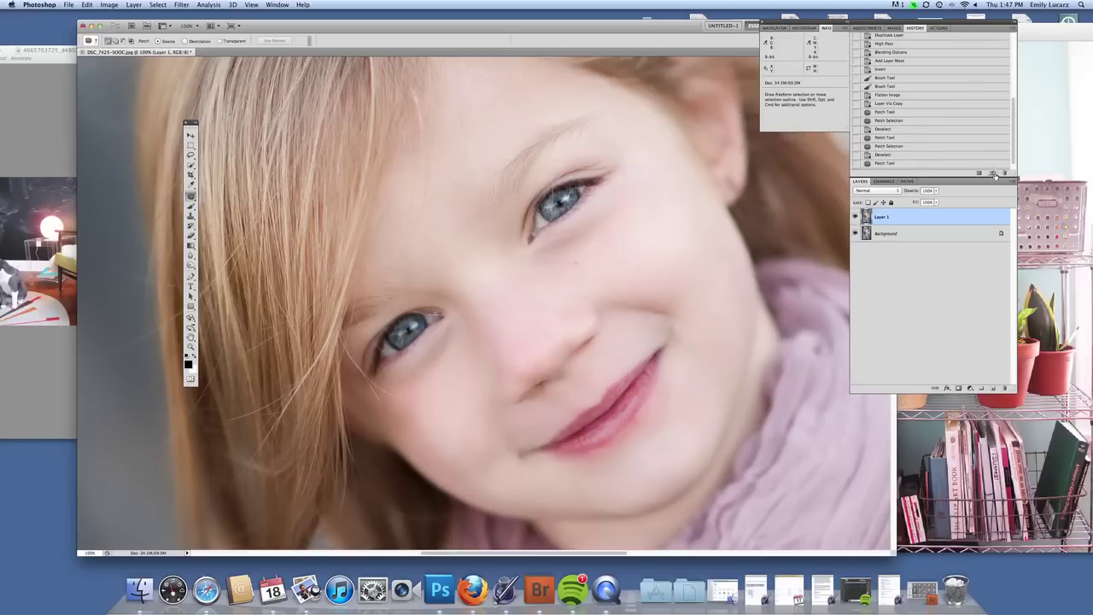
scroll(995, 171, "up", 2)
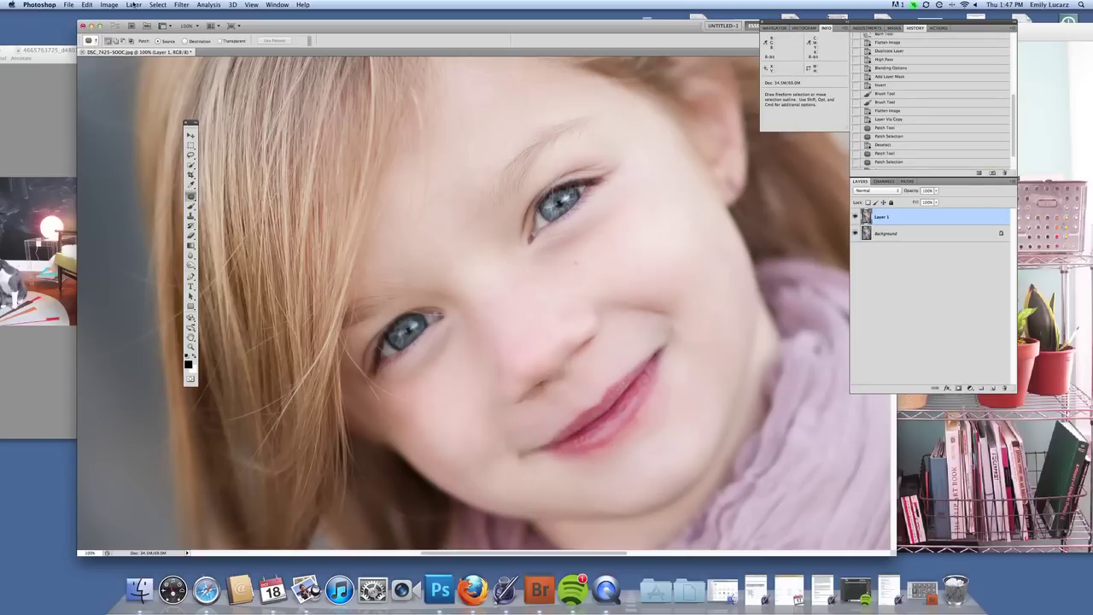
Step: Flatten the patched layer into the Background, then fit the photo on screen and zoom out slightly
left_click(134, 5)
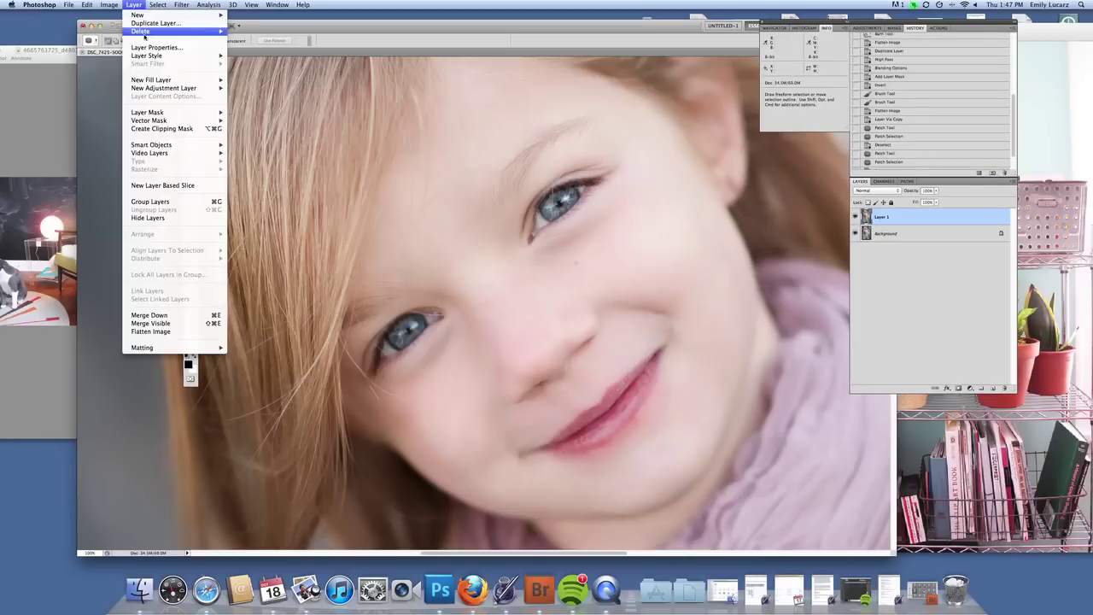
left_click(191, 332)
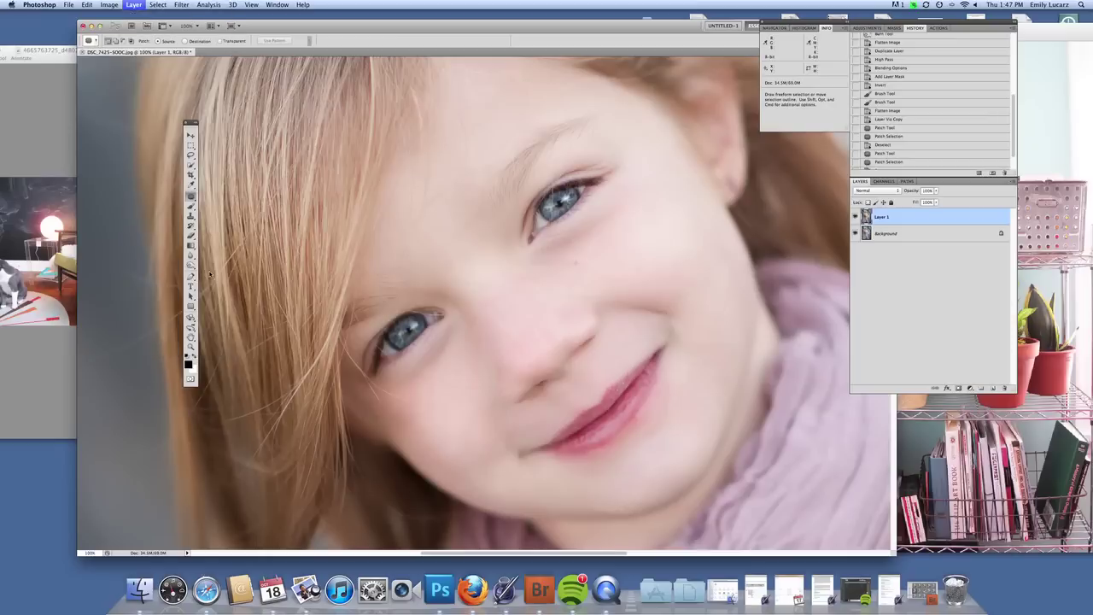
left_click(251, 5)
left_click(277, 87)
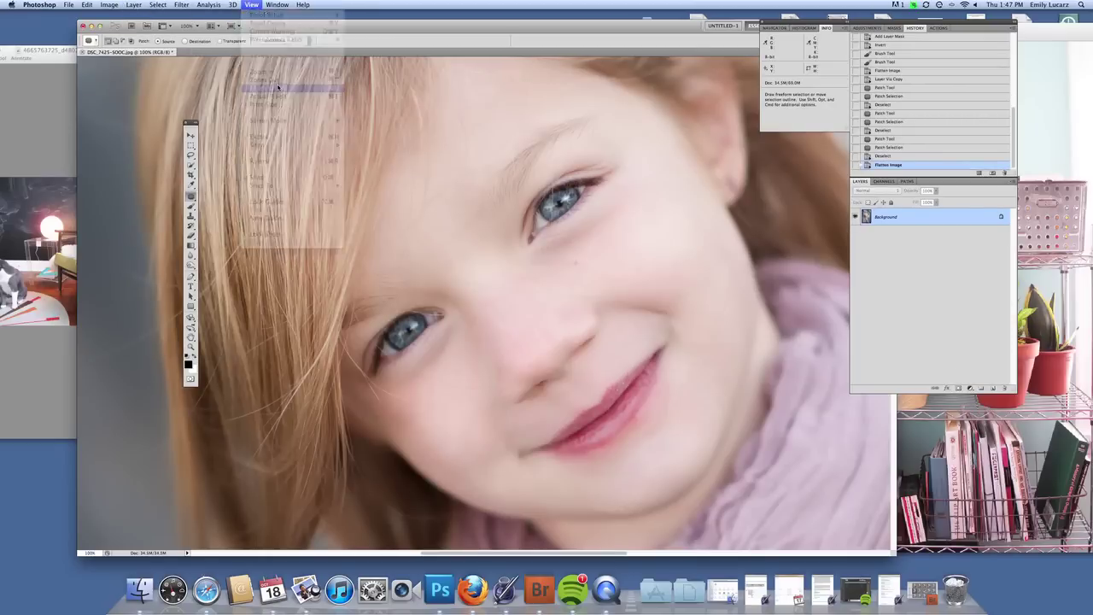
left_click(251, 4)
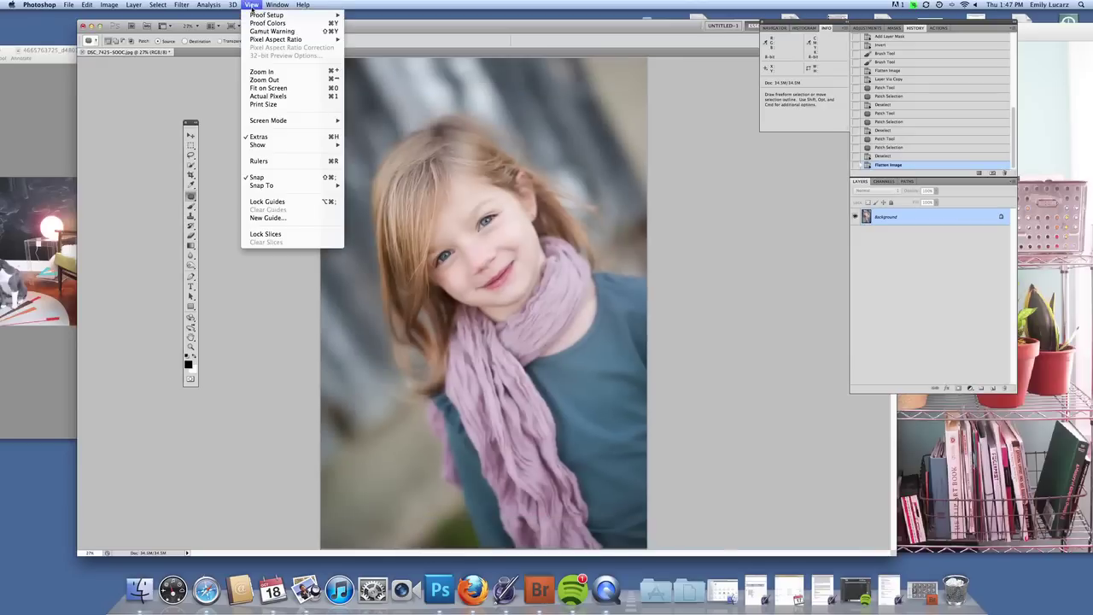
left_click(270, 80)
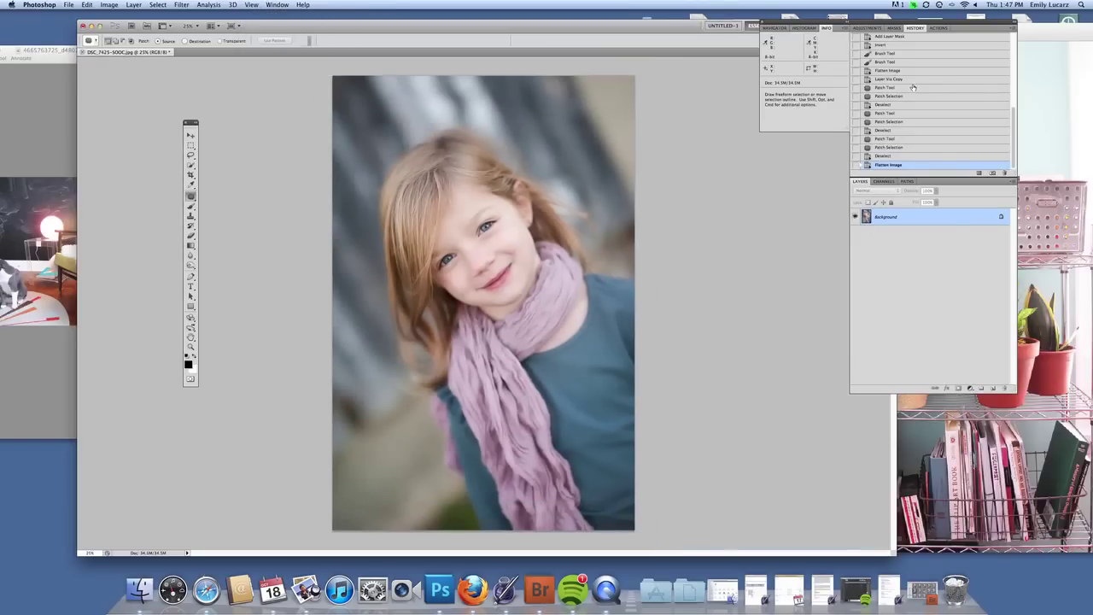
Step: Compare the original History snapshot against the latest flattened edit, then reposition the document window
scroll(913, 87, "up", 10)
left_click(920, 43)
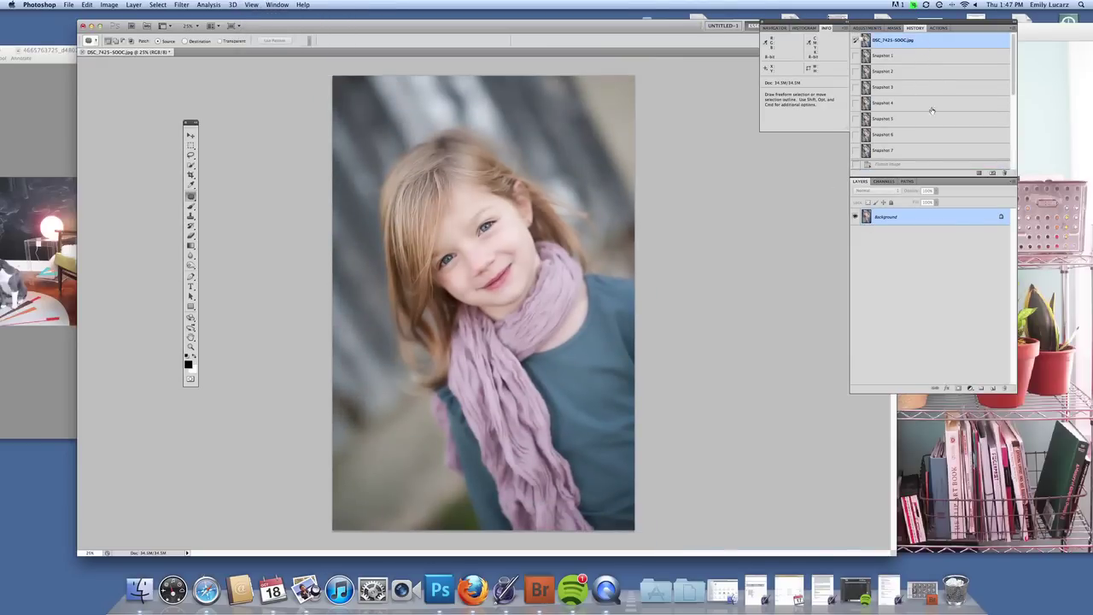
scroll(929, 124, "down", 10)
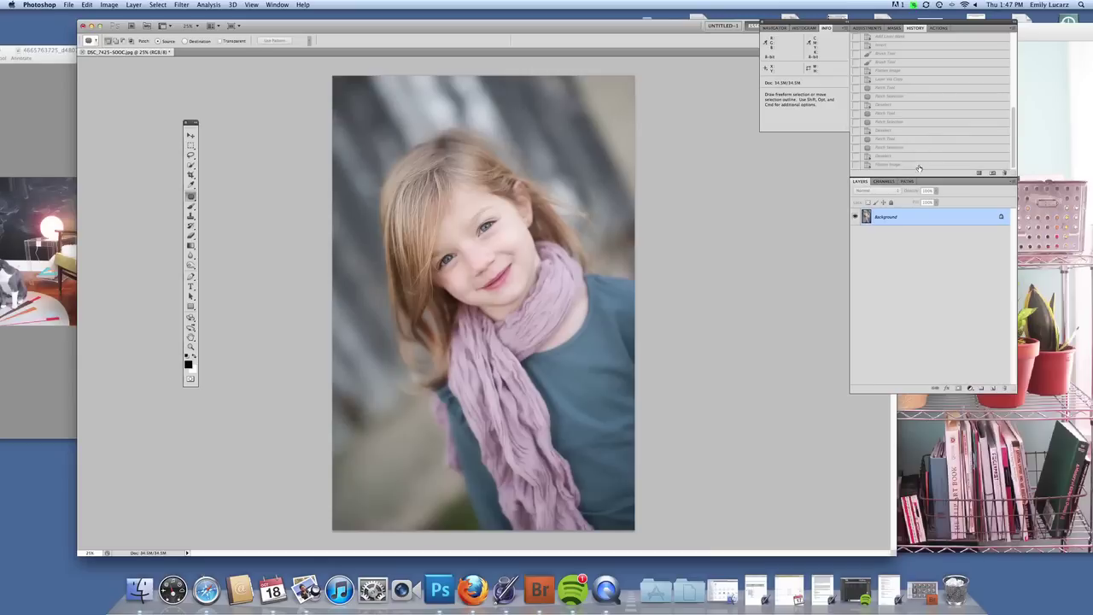
left_click(918, 165)
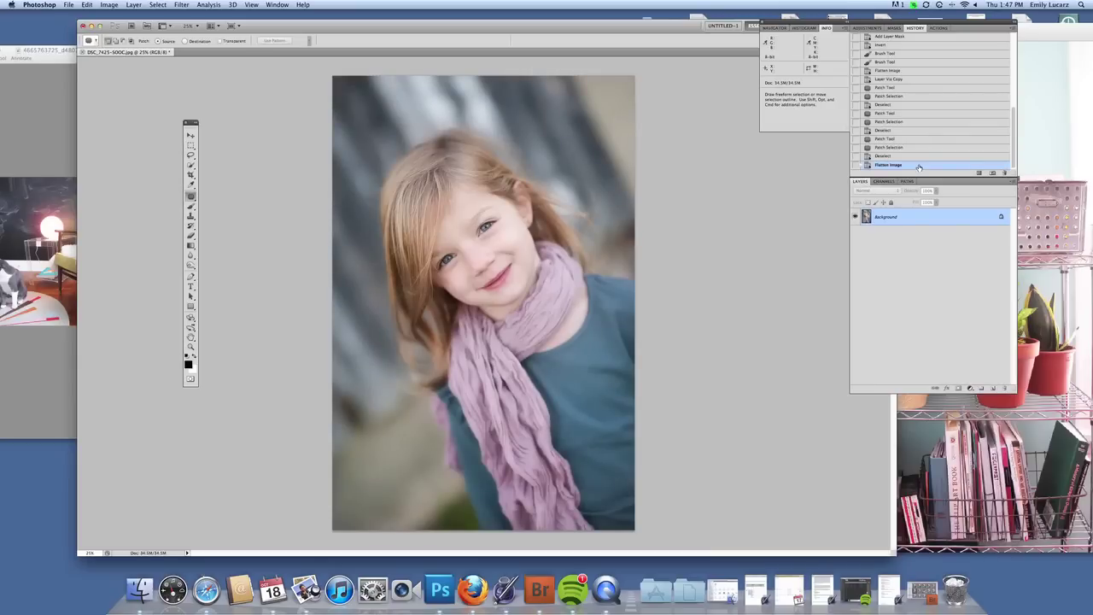
scroll(914, 144, "up", 10)
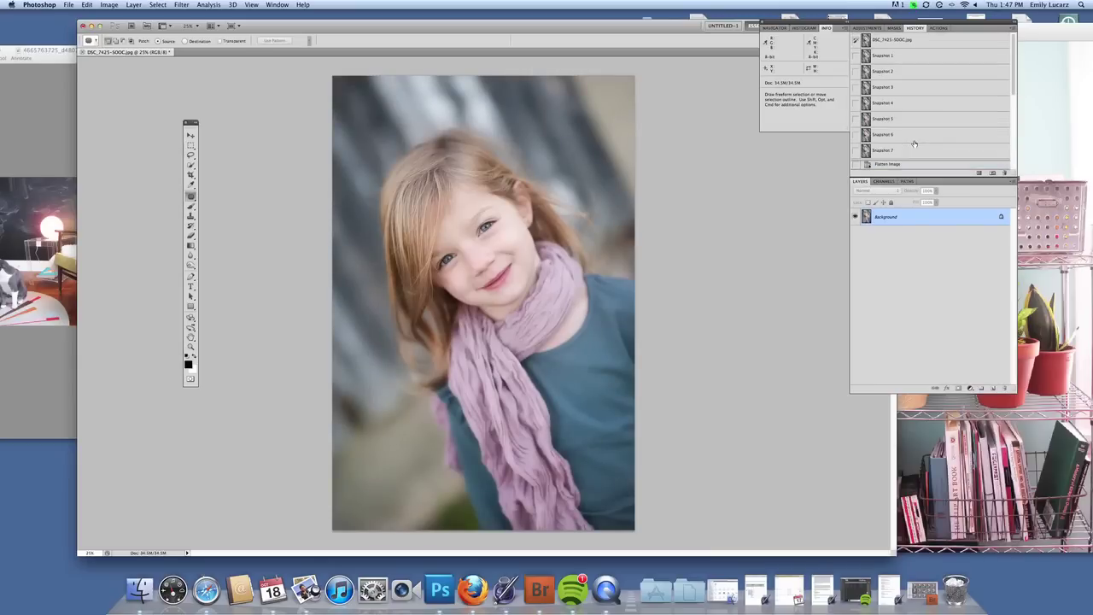
left_click(920, 41)
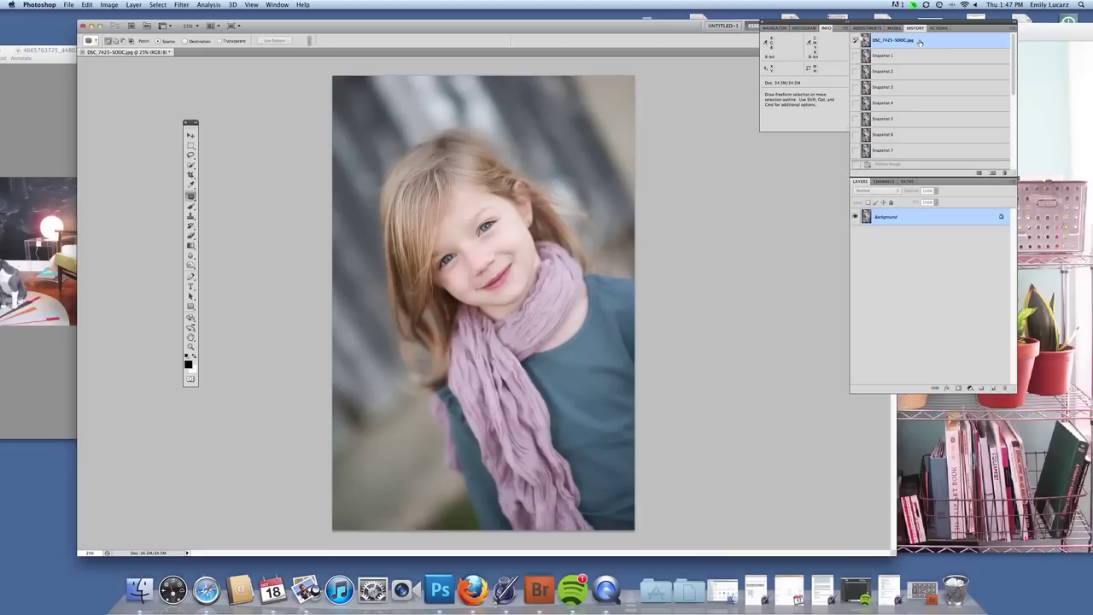
scroll(907, 114, "down", 10)
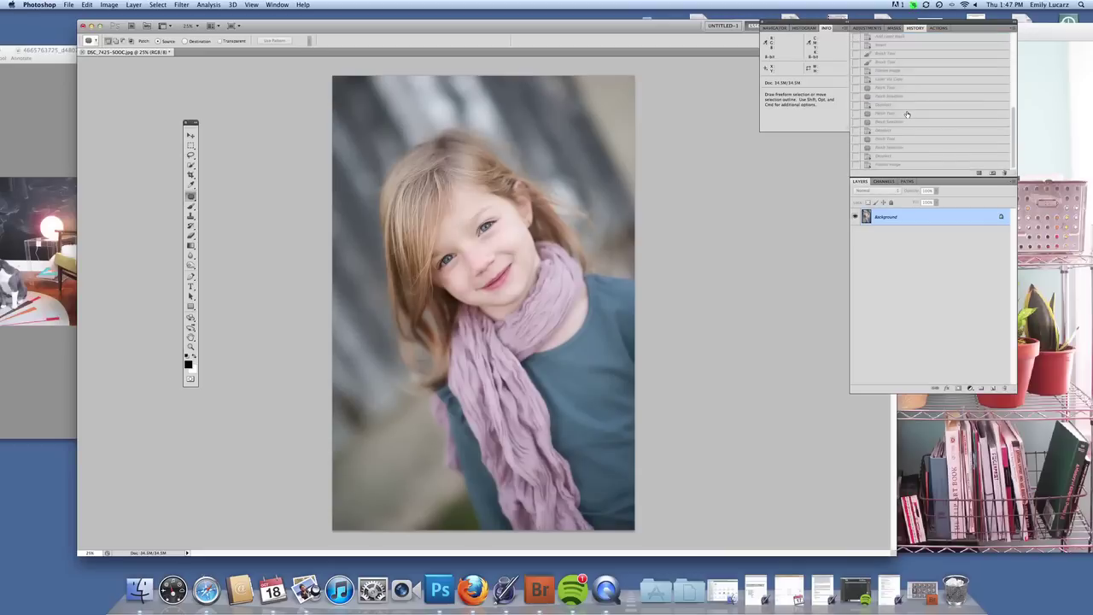
left_click(898, 166)
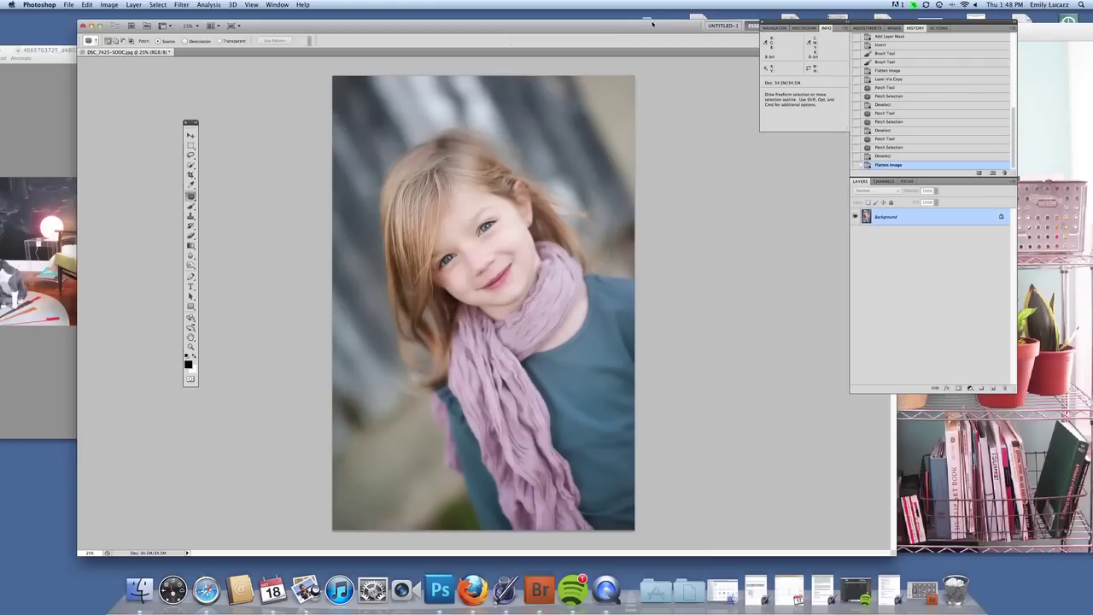
left_click_drag(658, 30, 640, 16)
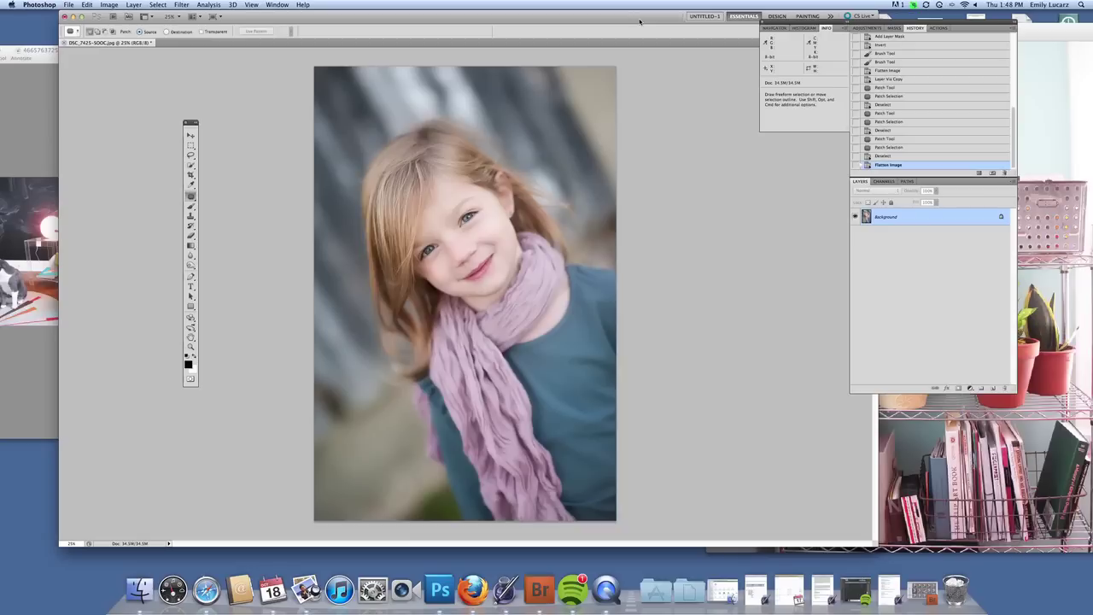
Step: Duplicate the photo to Layer 1 and apply Unsharp Mask with Amount 70, Radius 2.4, Threshold 19
key("super+j")
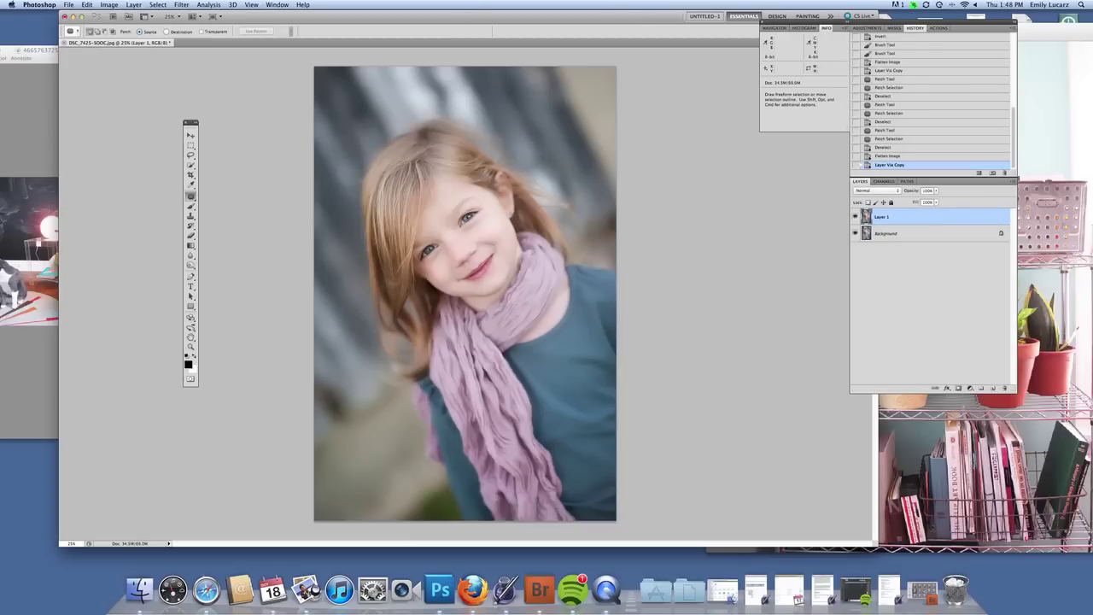
left_click(181, 5)
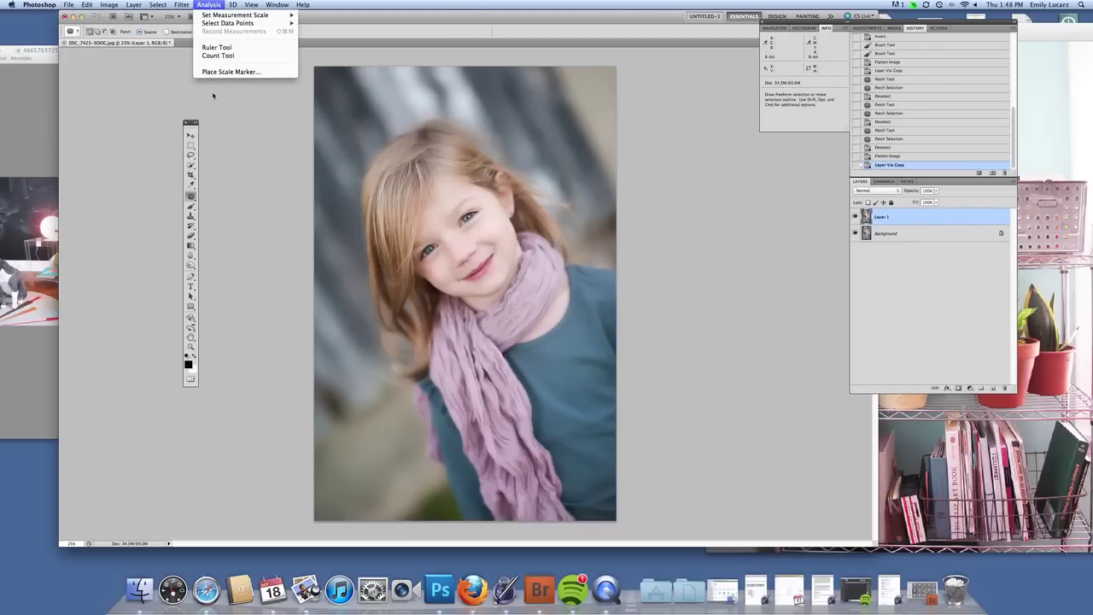
mouse_move(210, 152)
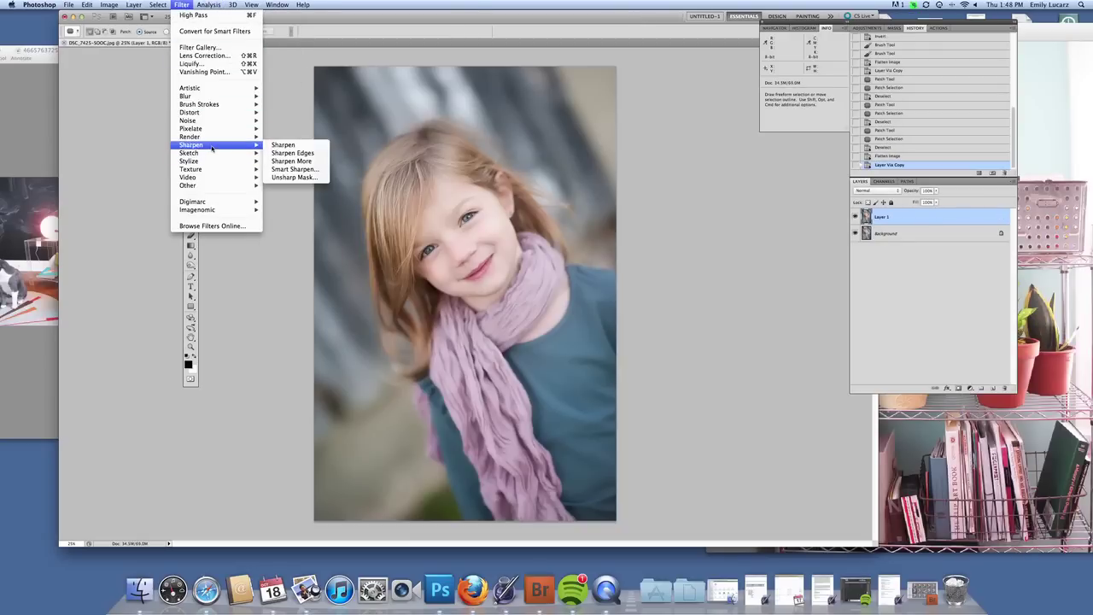
left_click(295, 178)
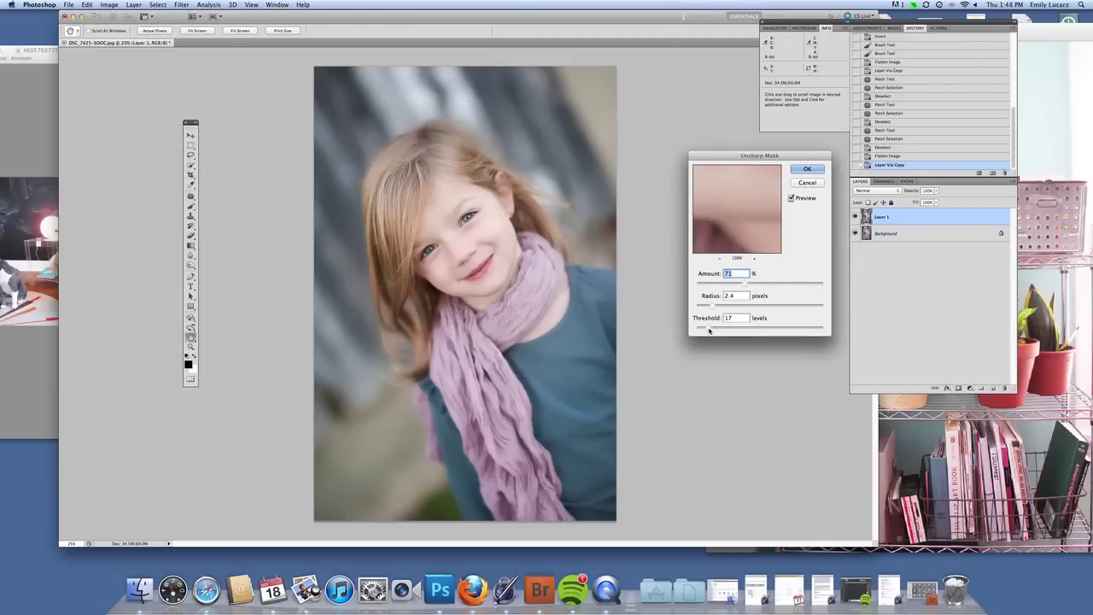
left_click_drag(708, 330, 713, 327)
left_click(745, 286)
left_click(809, 169)
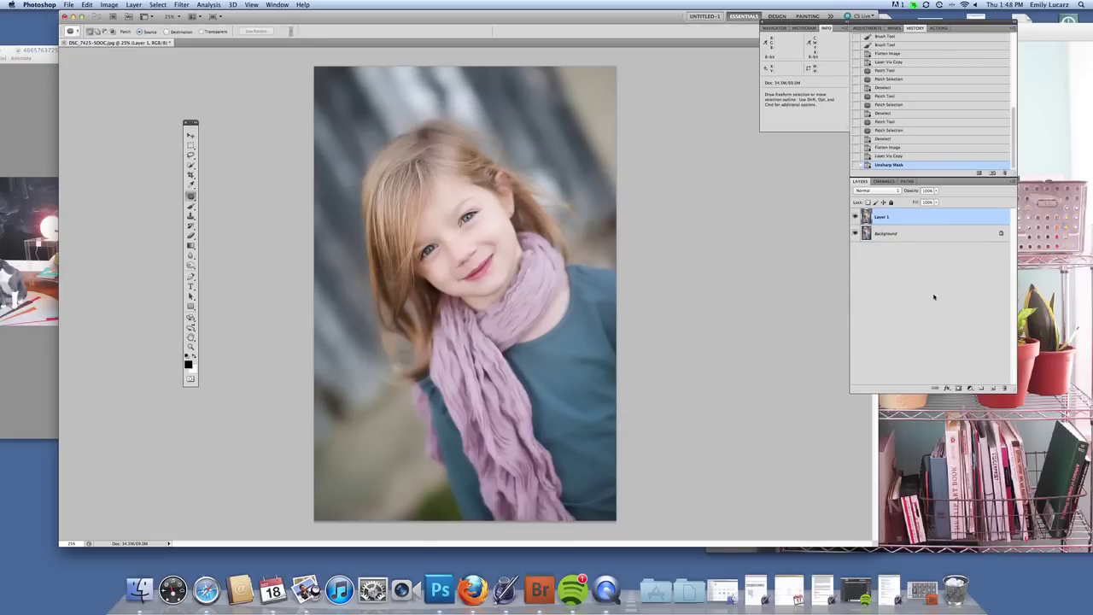
Step: Mask Layer 1's sharpening off the face and hair with black at 87% opacity, then flatten the image
left_click(957, 388)
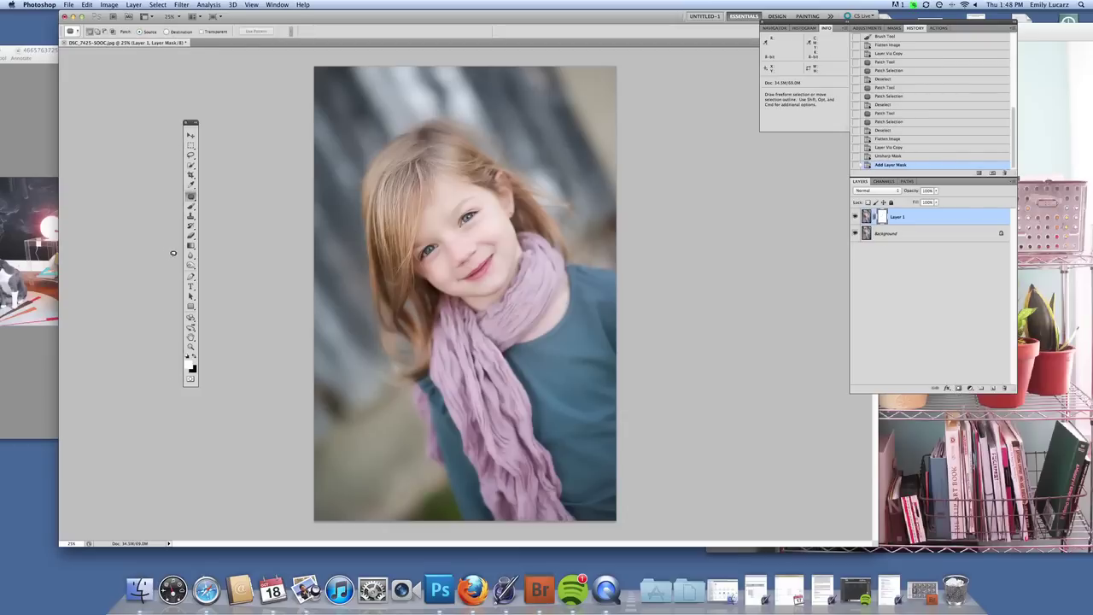
left_click(191, 206)
left_click(194, 357)
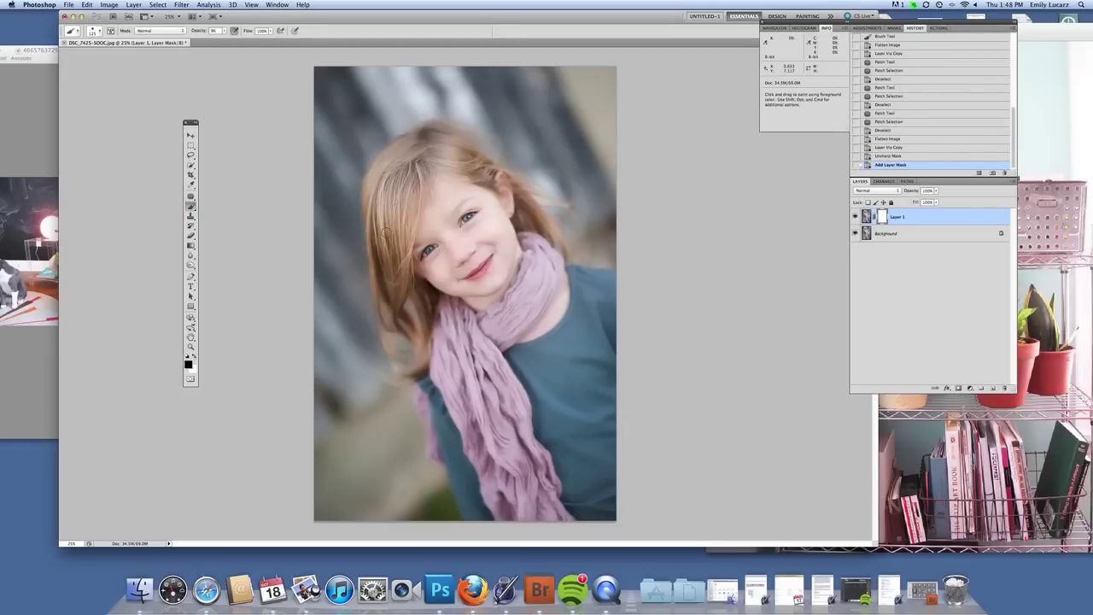
left_click_drag(467, 230, 473, 234)
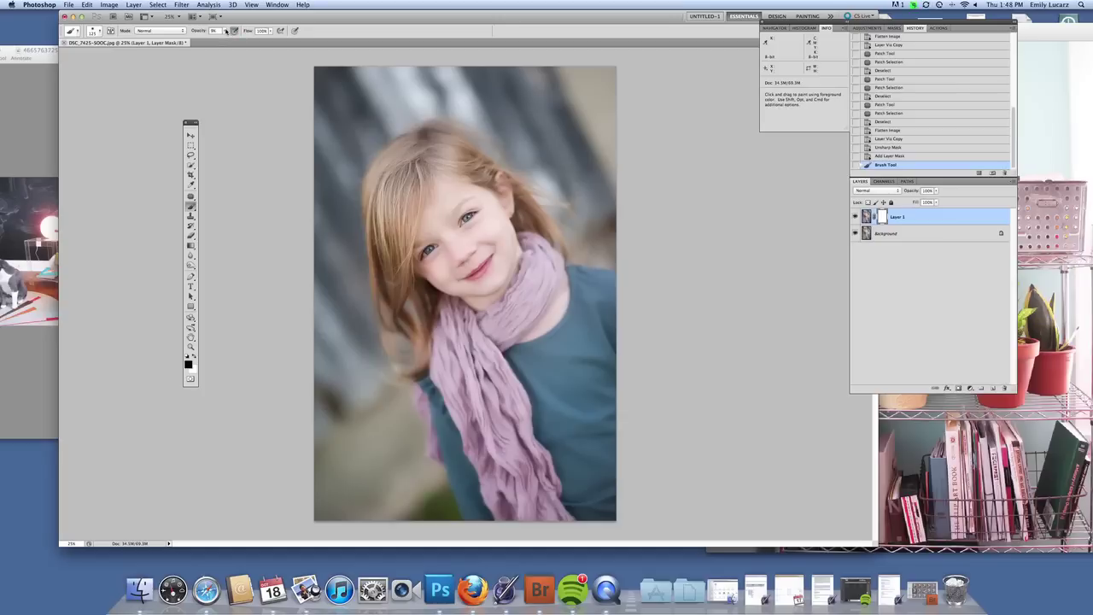
left_click_drag(227, 31, 224, 39)
mouse_move(435, 165)
left_mouse_down()
mouse_move(454, 148)
mouse_move(525, 188)
mouse_move(461, 150)
mouse_move(409, 158)
mouse_move(389, 195)
left_mouse_up()
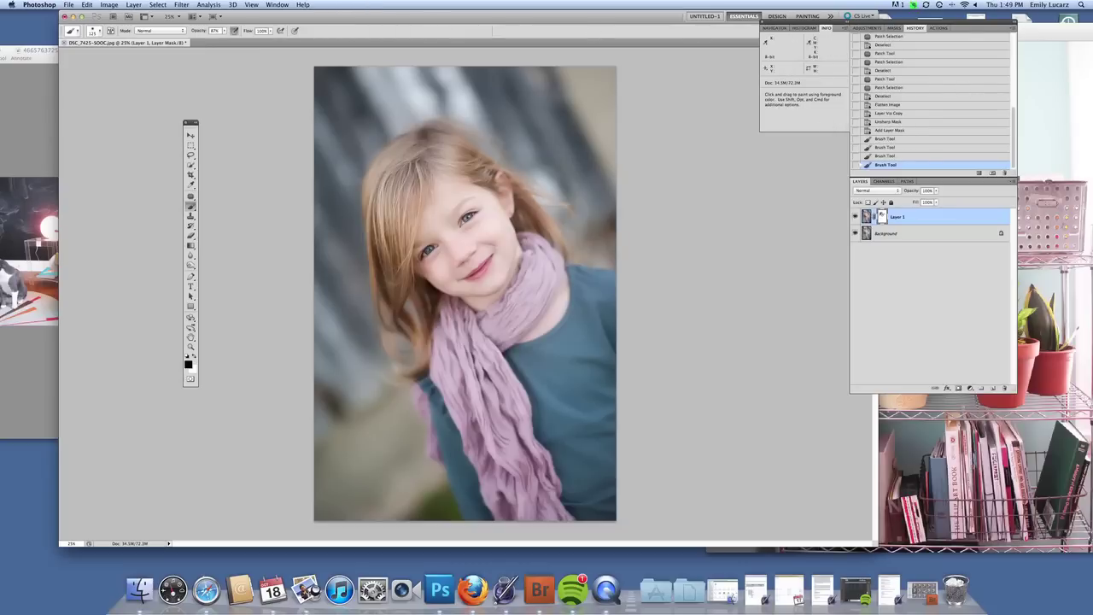
left_click(134, 5)
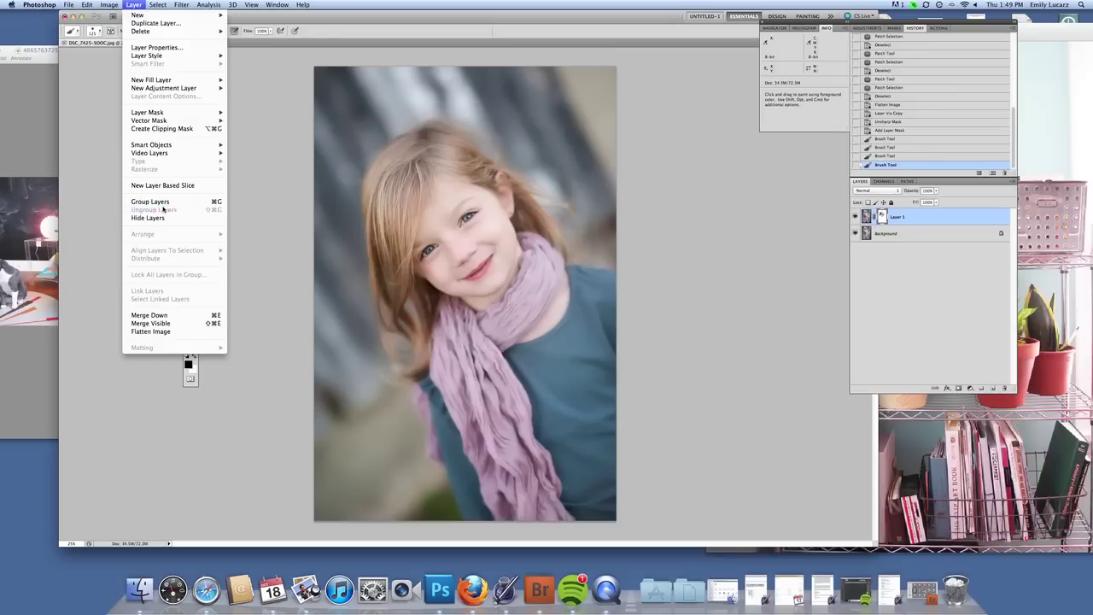
left_click(152, 332)
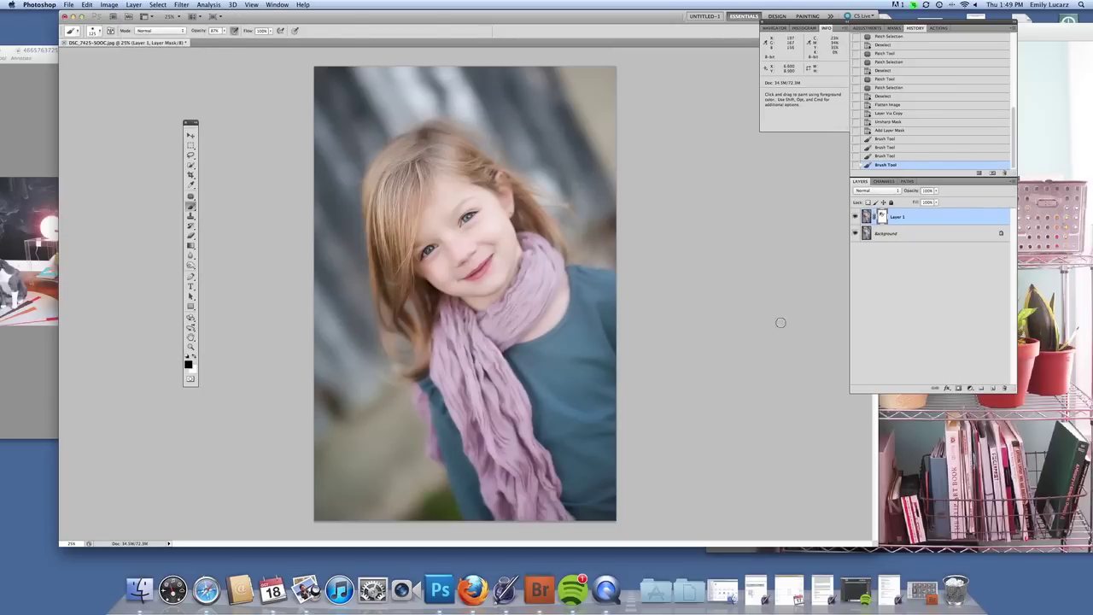